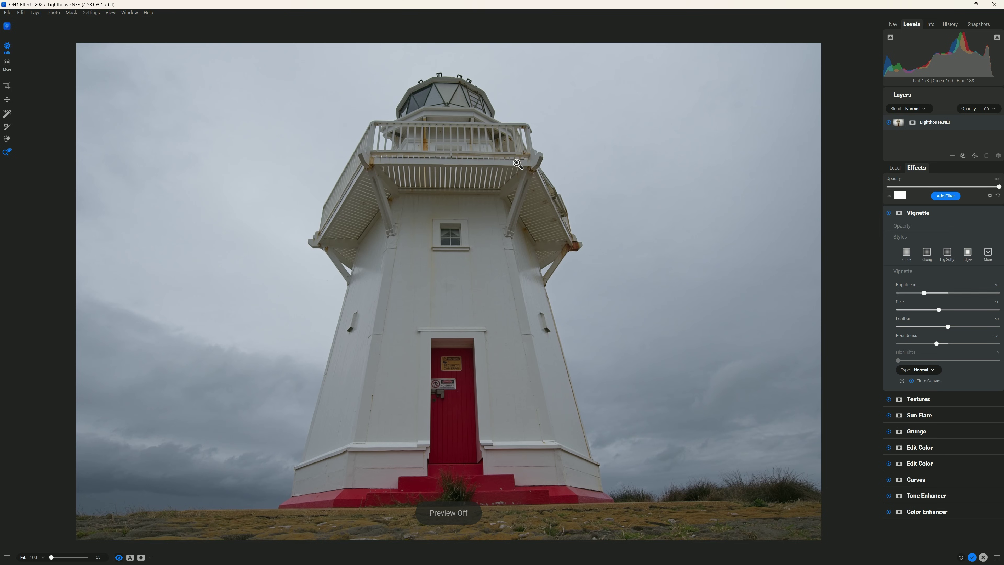
Preview the finished lighthouse edit with all effects applied
key("ctrl+p")
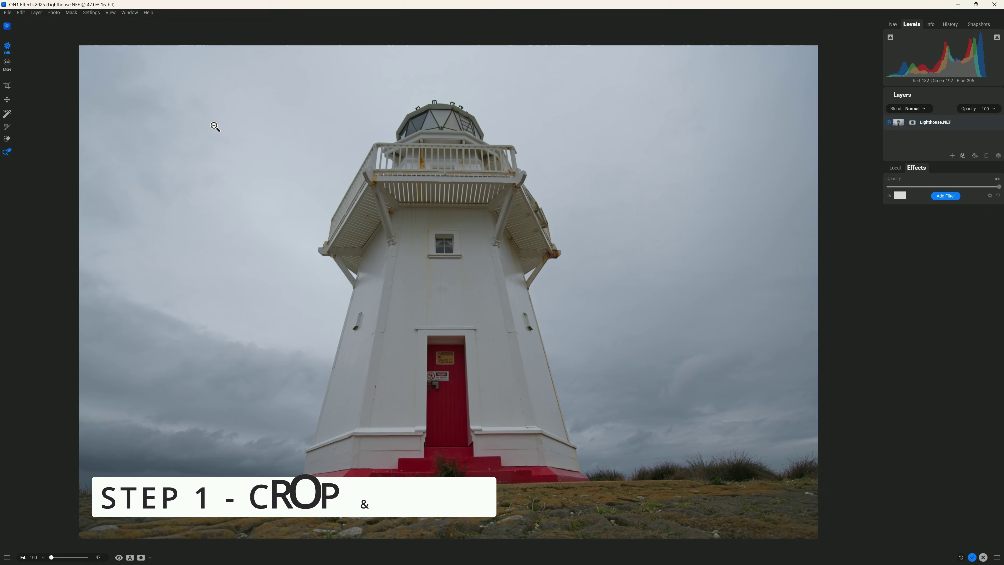
Try the AI auto-crop on the photo, then reset to a full-frame, unrotated crop
left_click(6, 87)
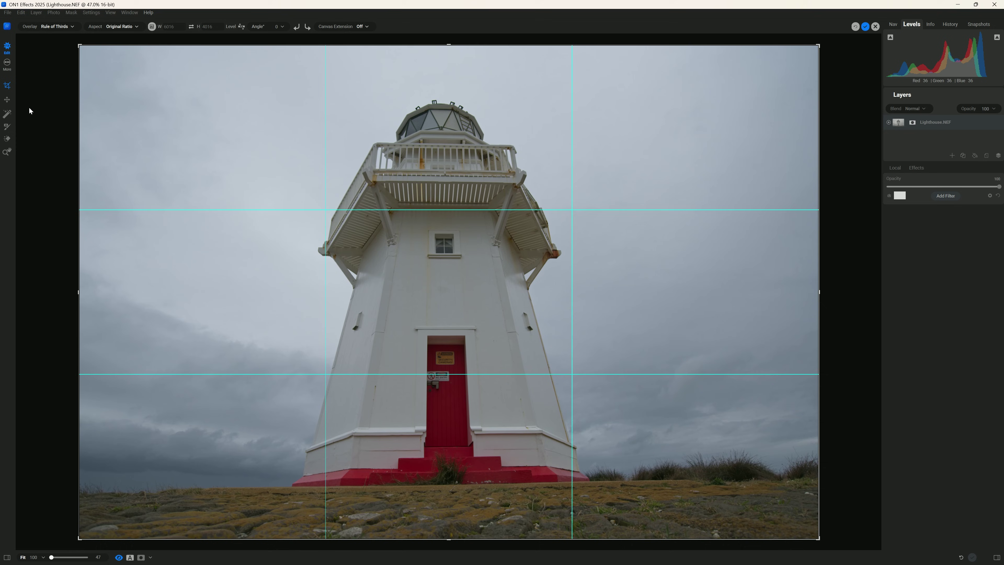
left_click(151, 28)
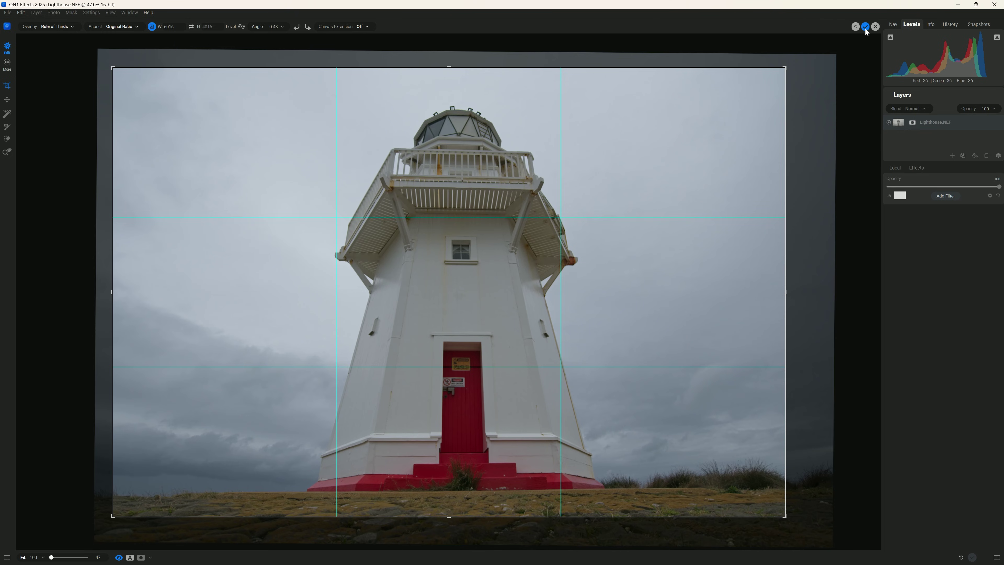
left_click(857, 28)
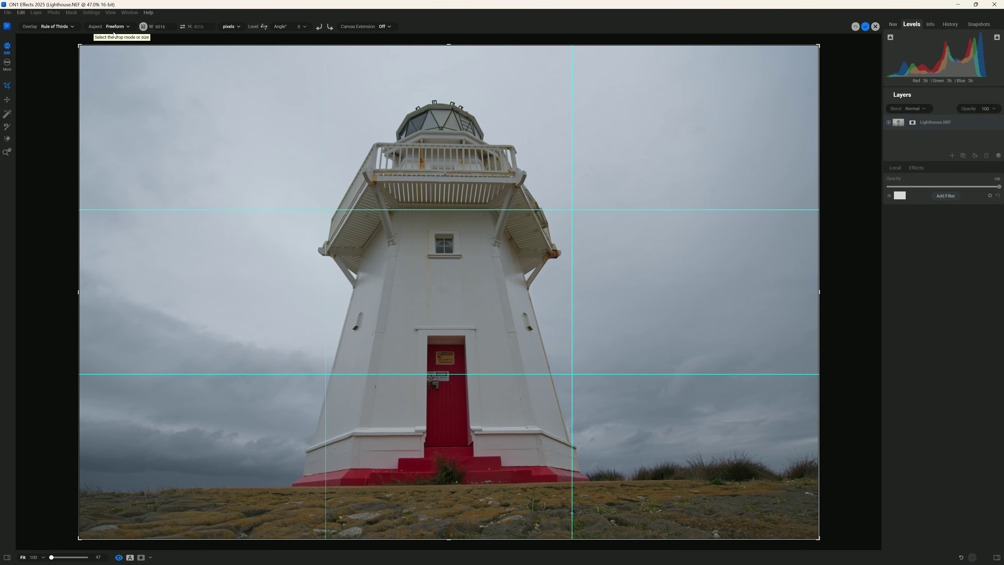
left_click(128, 27)
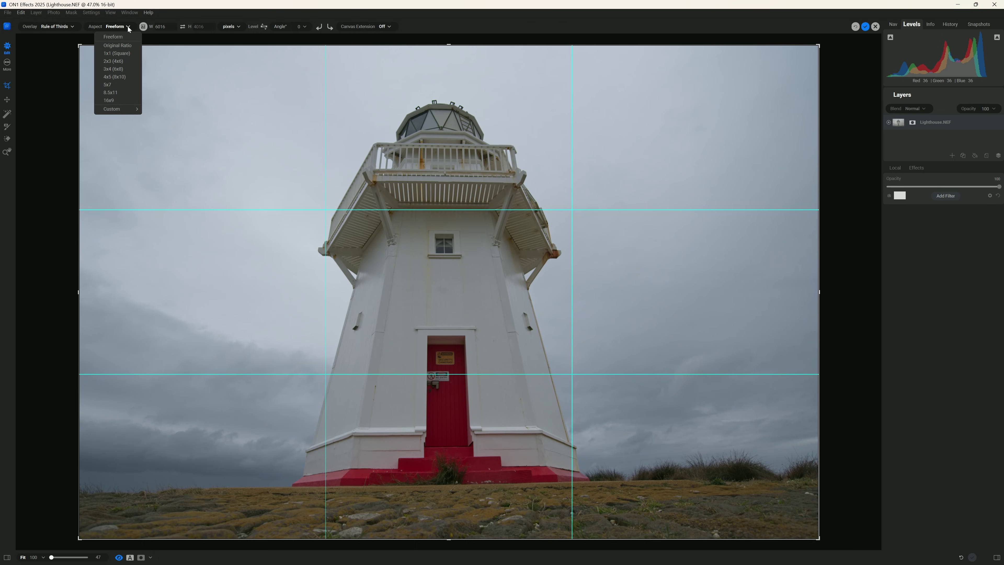
Tighten the crop at Original Ratio from the corners and reposition the photo inside it
left_click(117, 46)
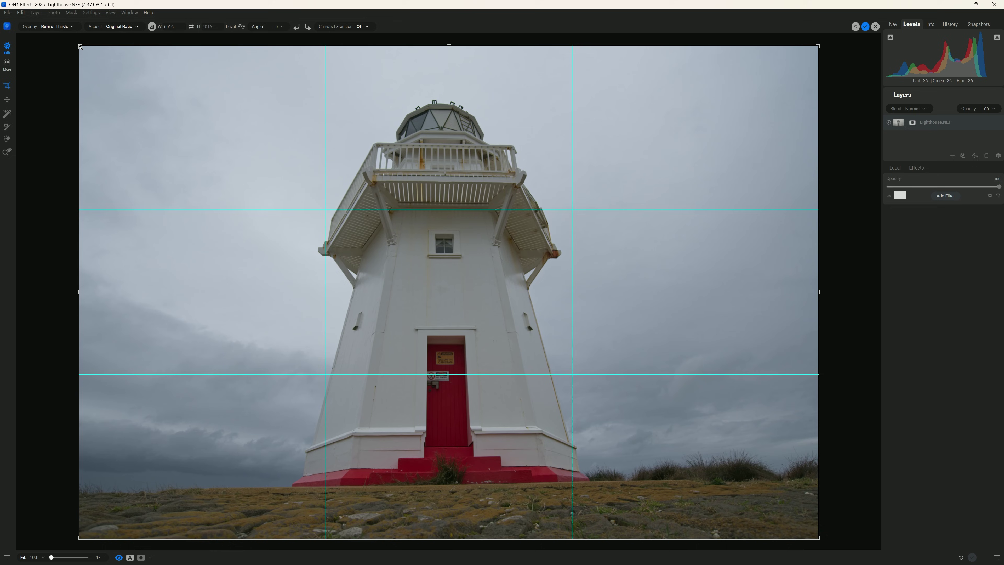
left_click_drag(79, 47, 135, 76)
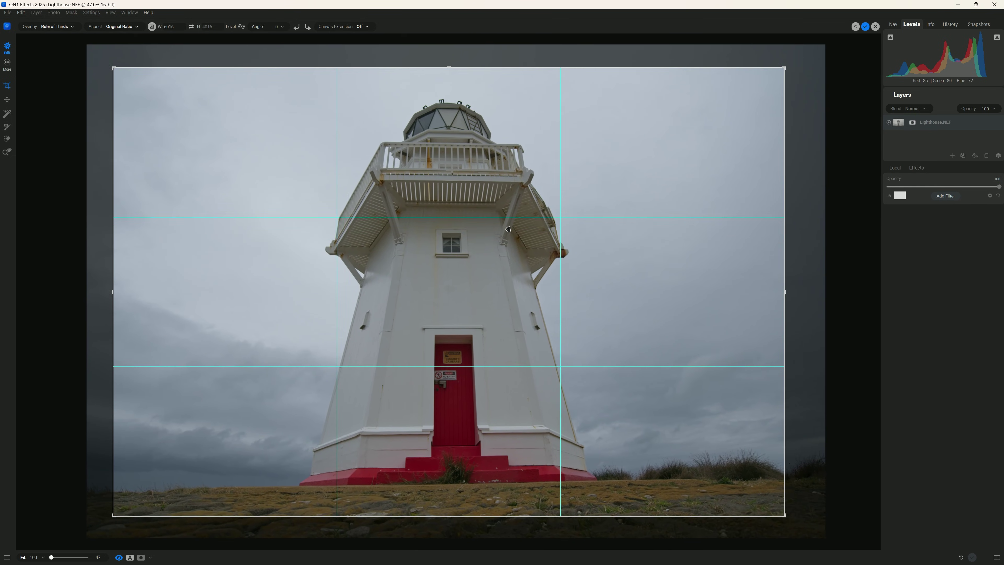
left_click_drag(508, 230, 501, 226)
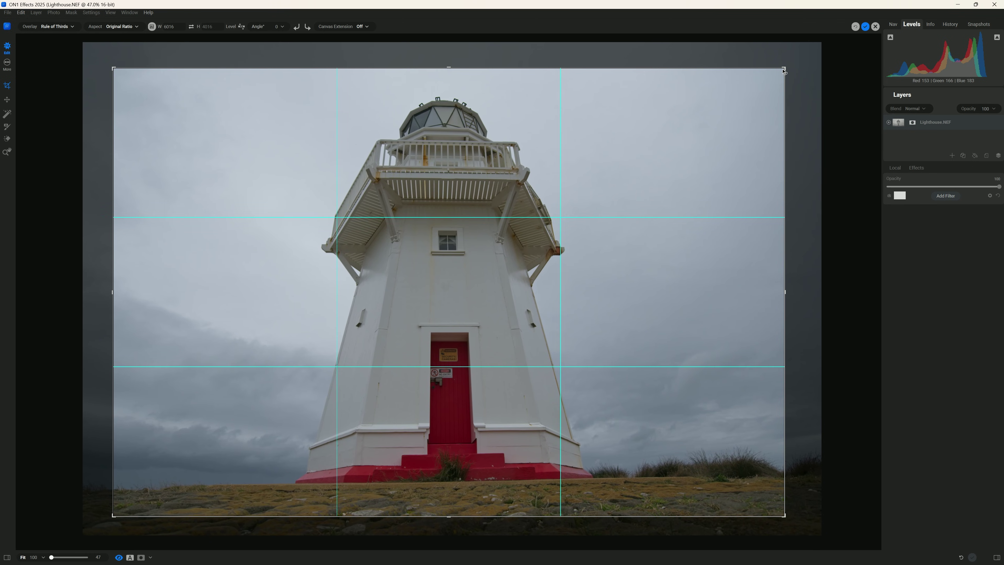
left_click_drag(784, 68, 781, 75)
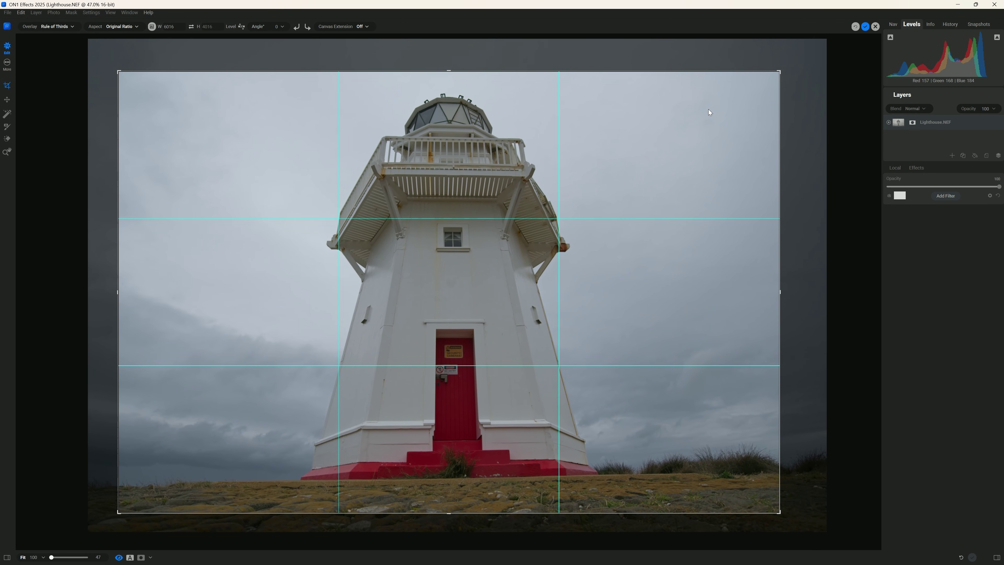
left_click_drag(478, 198, 478, 205)
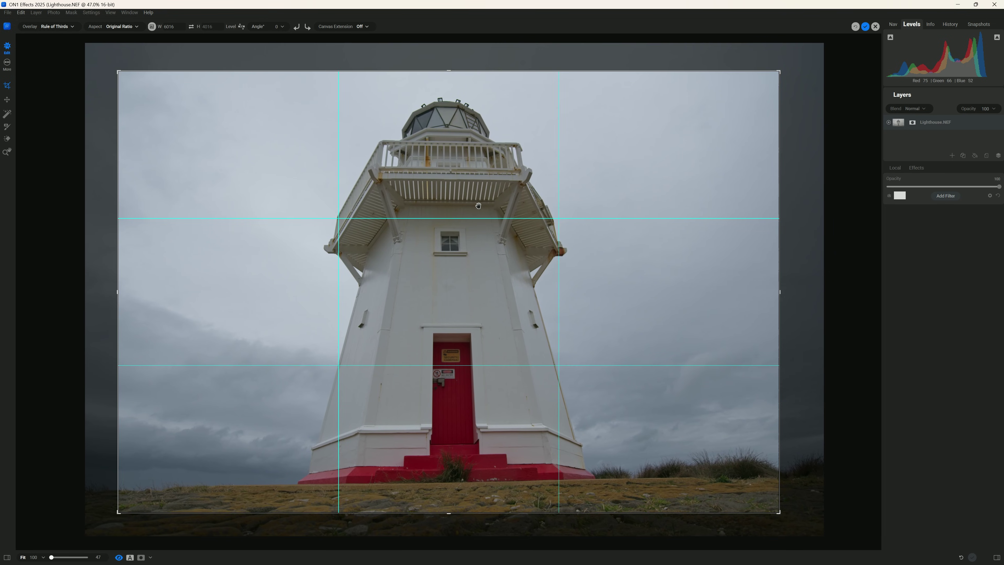
Level the photo along the door ledge and apply the crop
left_click(242, 27)
left_click_drag(420, 325, 483, 325)
left_click(865, 27)
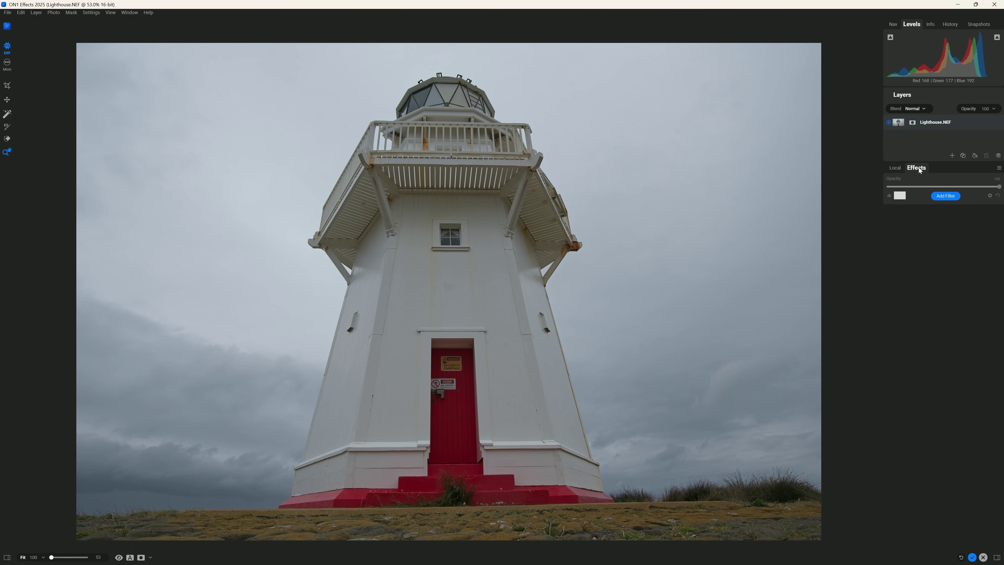
Add a Color Enhancer, set white balance from the grey lighthouse wall, and raise Temperature
left_click(947, 196)
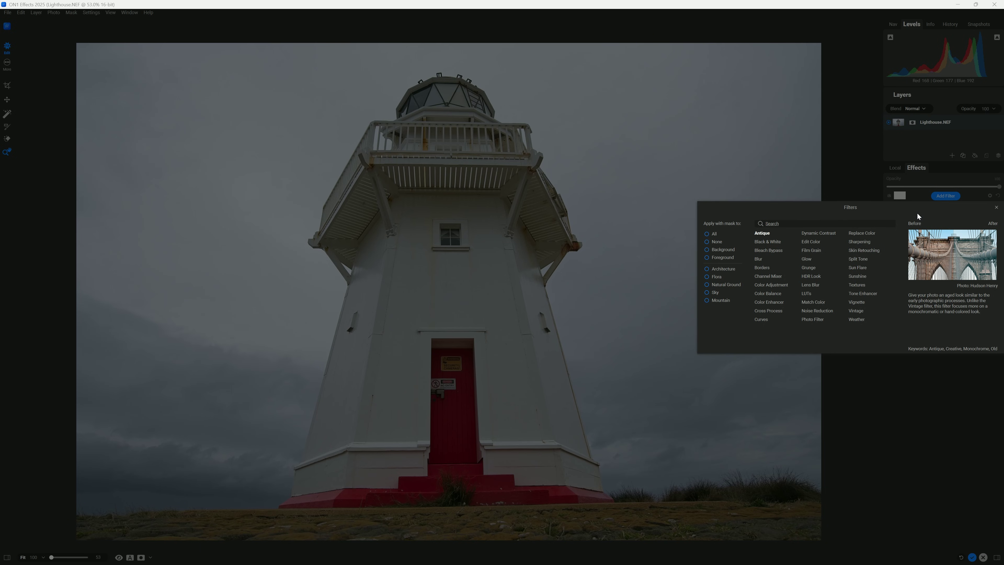
left_click(775, 302)
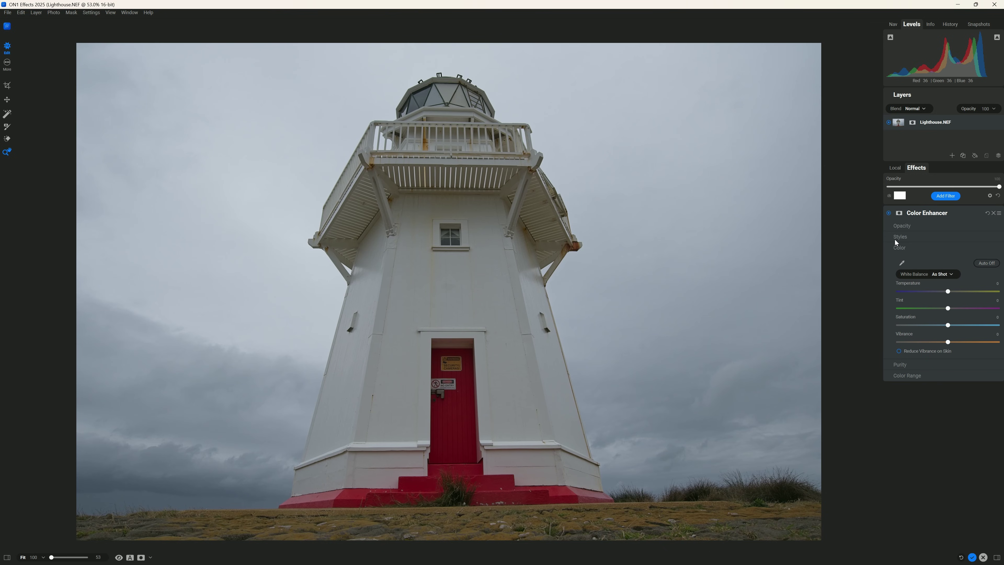
left_click(901, 263)
left_click(497, 285)
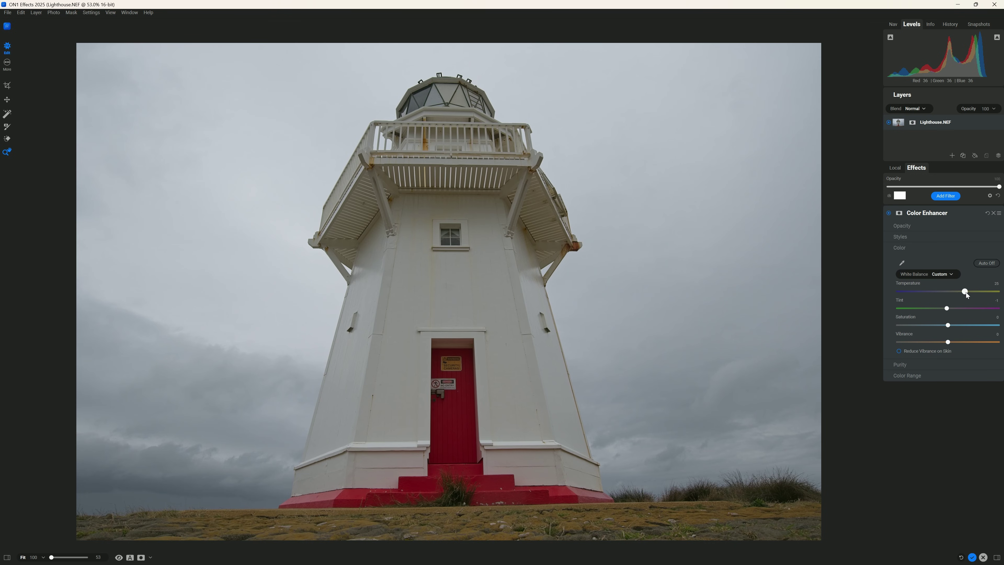
mouse_move(962, 292)
left_mouse_down()
mouse_move(948, 291)
mouse_move(966, 296)
left_mouse_up()
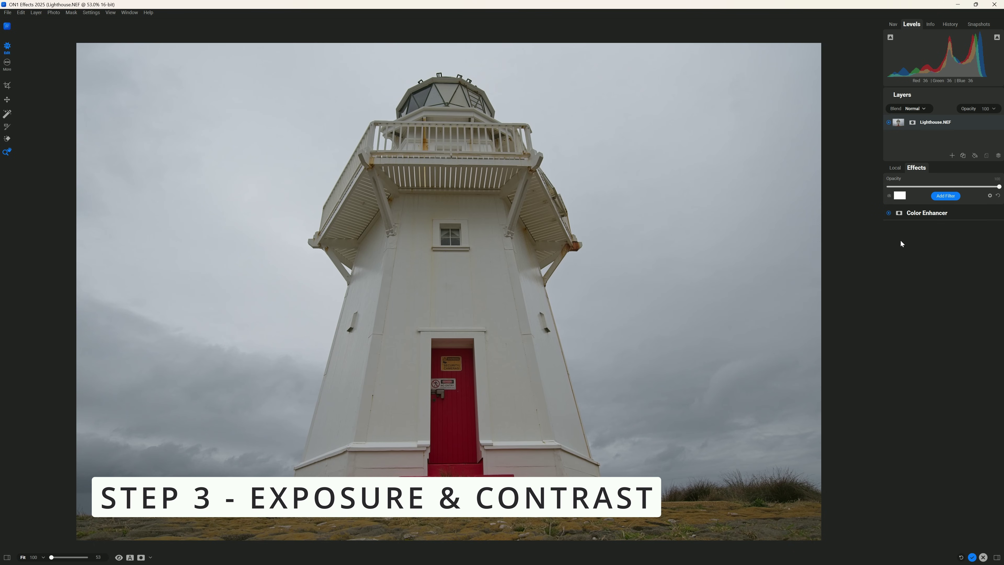
Add a Black & White filter to turn the lighthouse photo monochrome
left_click(942, 195)
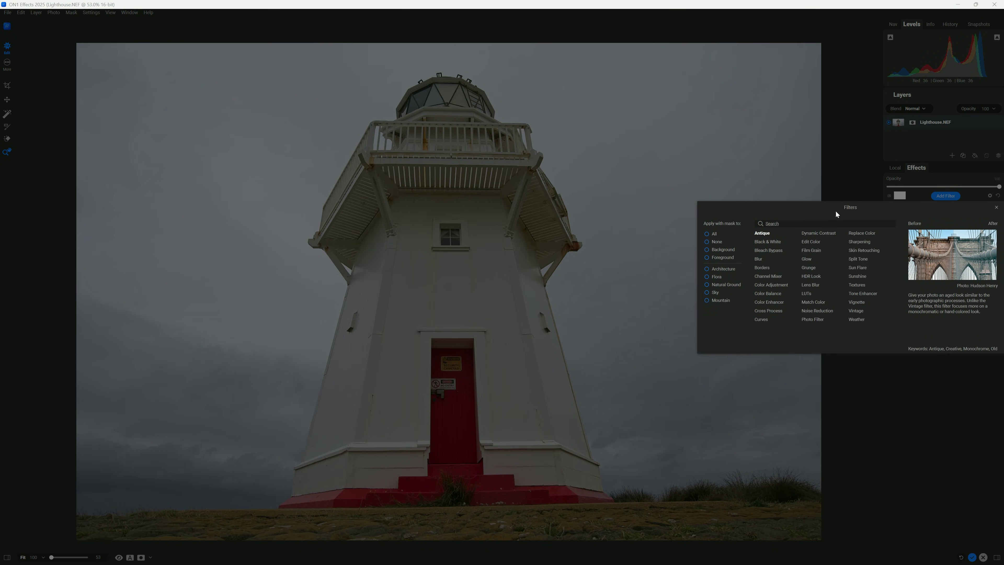
left_click(767, 242)
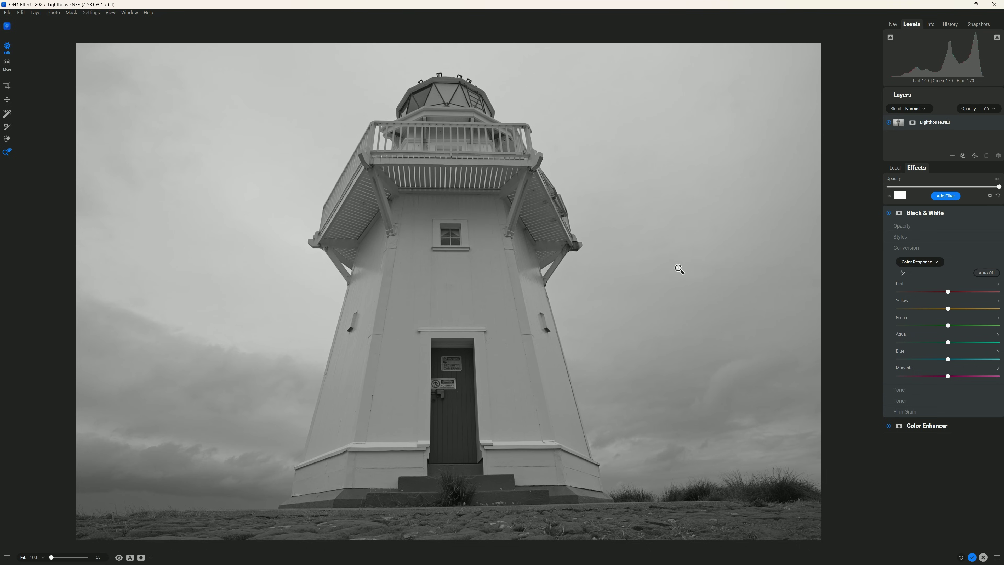
Add a Tone Enhancer with exposure 0.2, highlights 38 and a little extra contrast
left_click(949, 198)
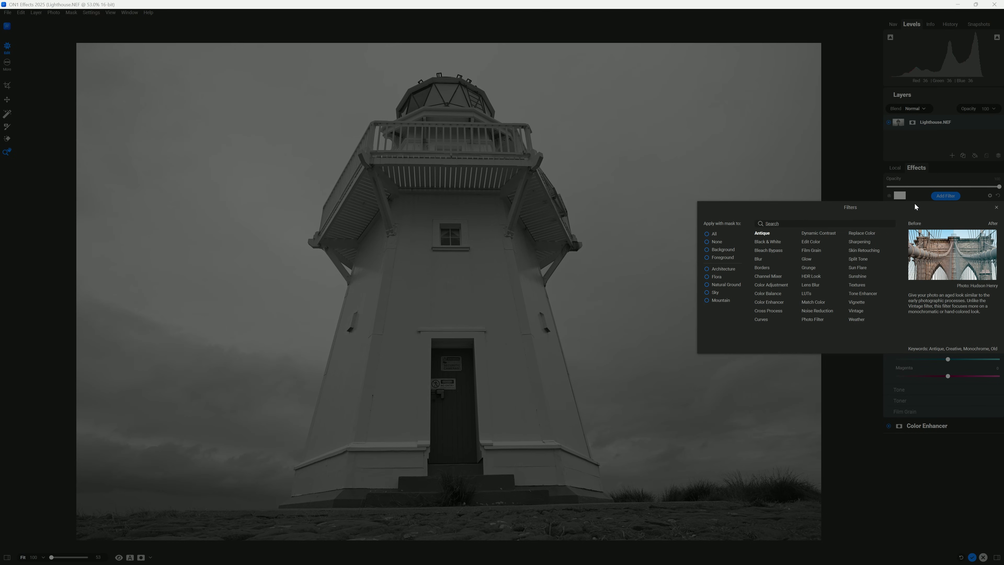
left_click(861, 293)
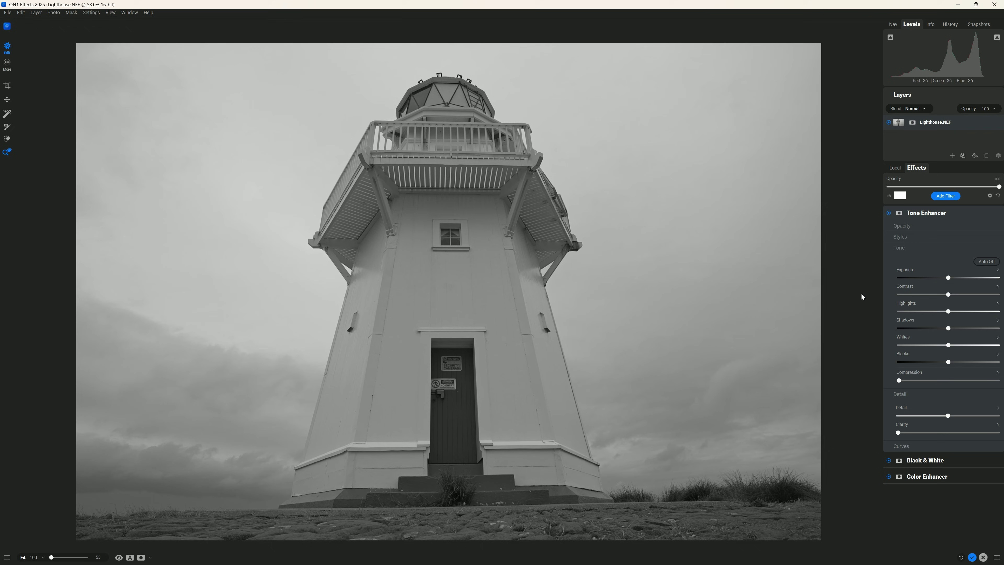
mouse_move(949, 278)
left_mouse_down()
mouse_move(934, 278)
mouse_move(951, 279)
left_mouse_up()
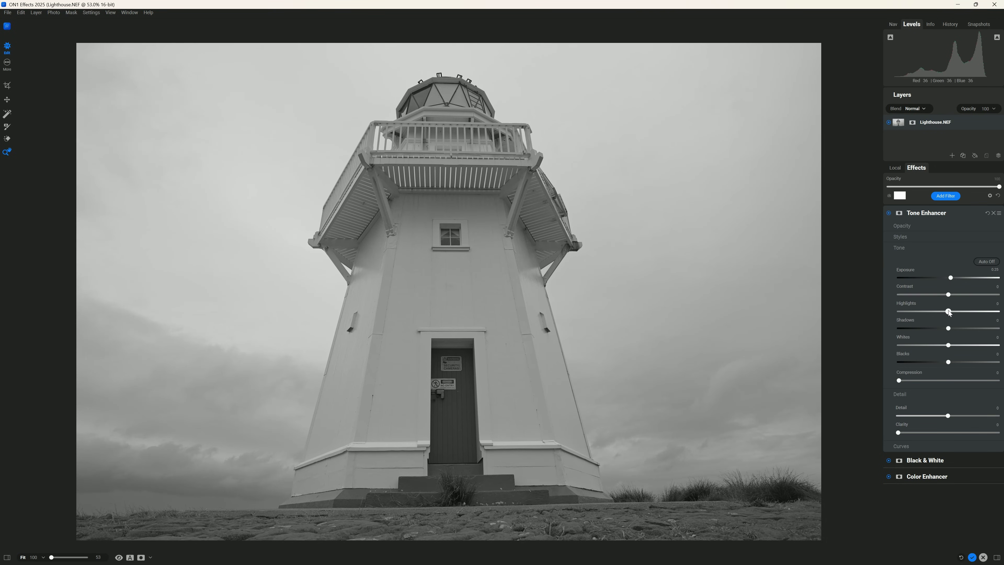
mouse_move(949, 313)
left_mouse_down()
mouse_move(981, 312)
mouse_move(900, 313)
mouse_move(946, 311)
left_mouse_up()
left_click_drag(951, 277, 948, 278)
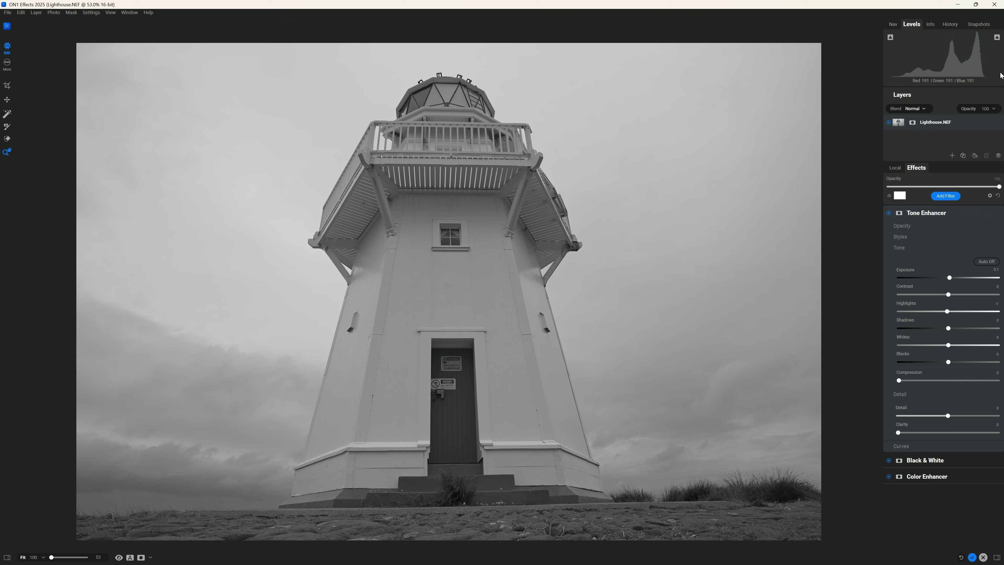
left_click_drag(949, 277, 951, 279)
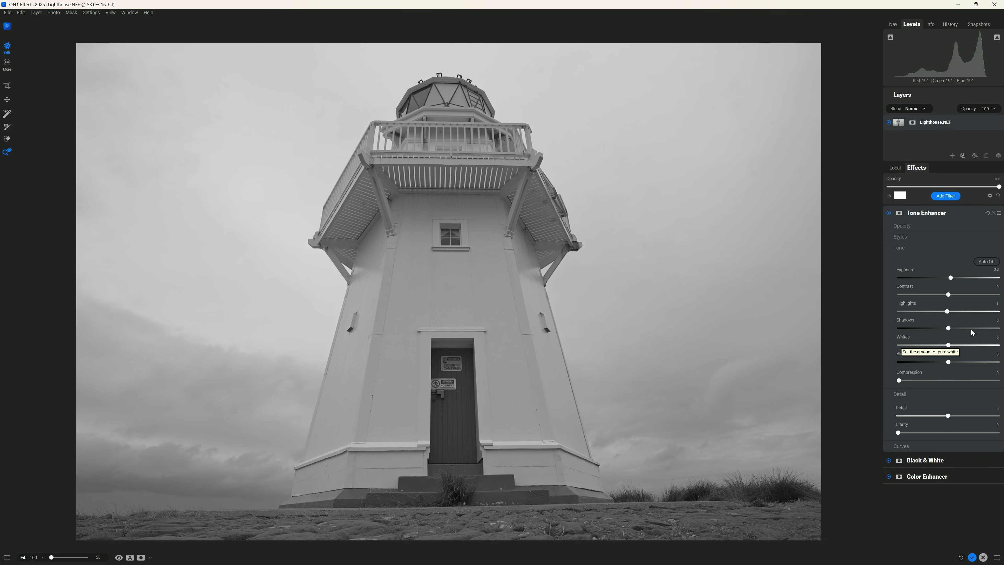
mouse_move(950, 293)
left_mouse_down()
mouse_move(988, 294)
mouse_move(949, 301)
left_mouse_up()
Add a Curves filter and shape the All curve, lifting highlights and deepening shadows
left_click(952, 196)
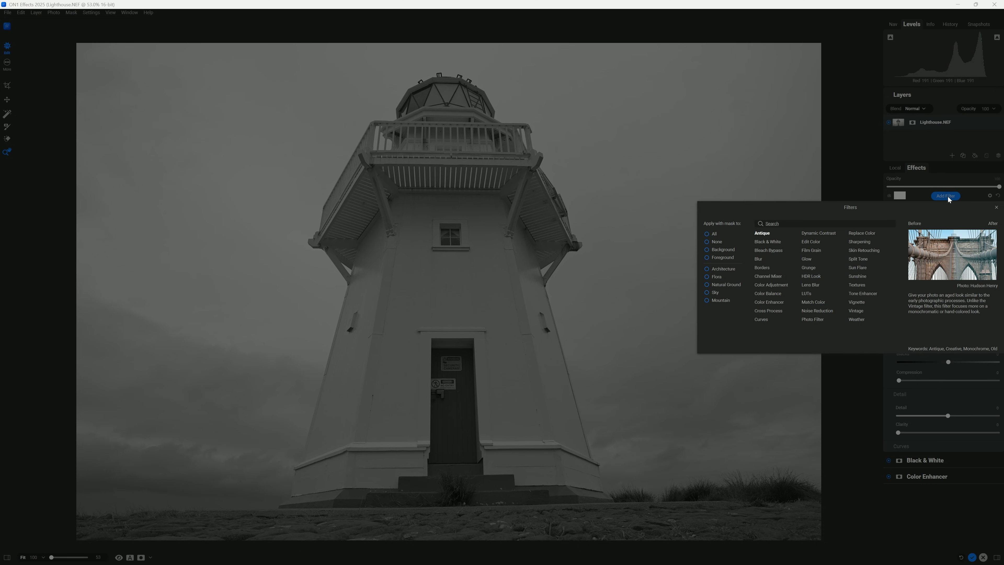
left_click(761, 319)
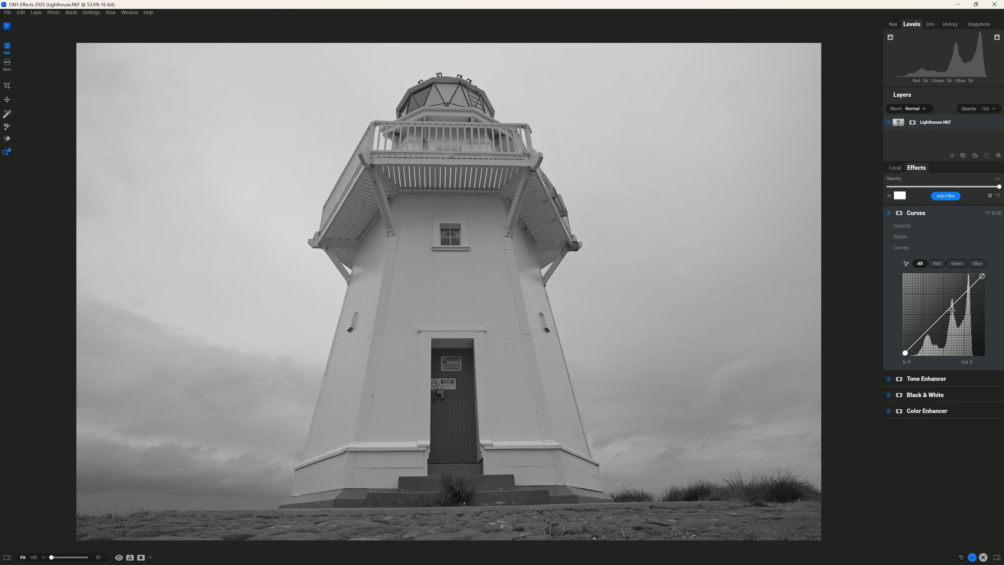
left_click(944, 314)
left_click(963, 295)
left_click_drag(922, 334, 923, 342)
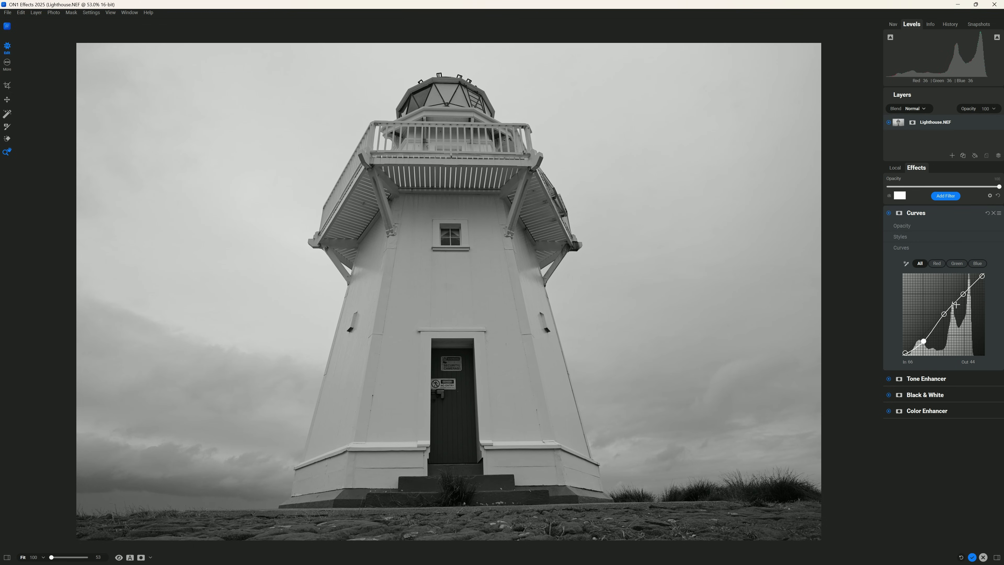
mouse_move(963, 293)
left_mouse_down()
mouse_move(945, 319)
mouse_move(962, 291)
left_mouse_up()
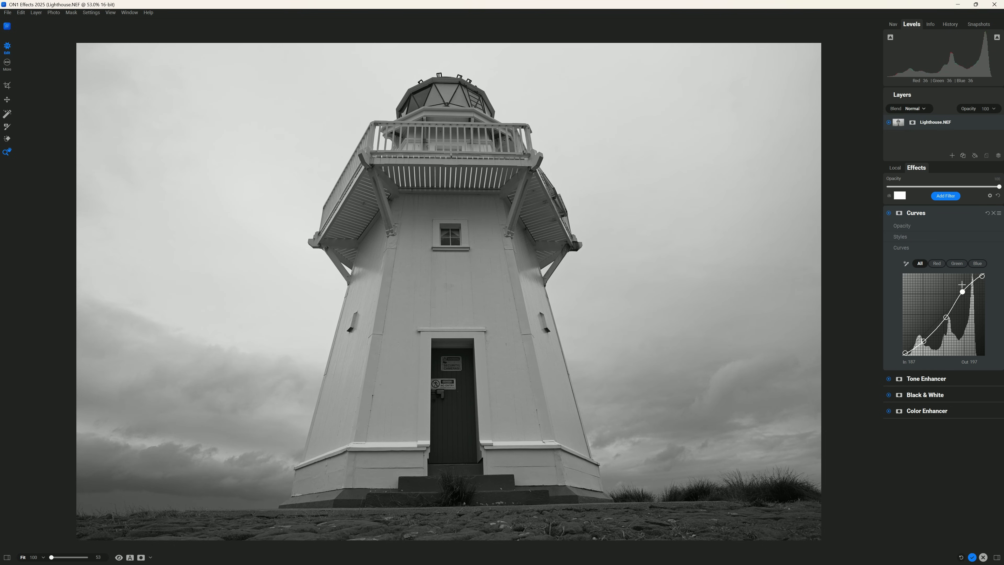
left_click_drag(962, 293, 963, 287)
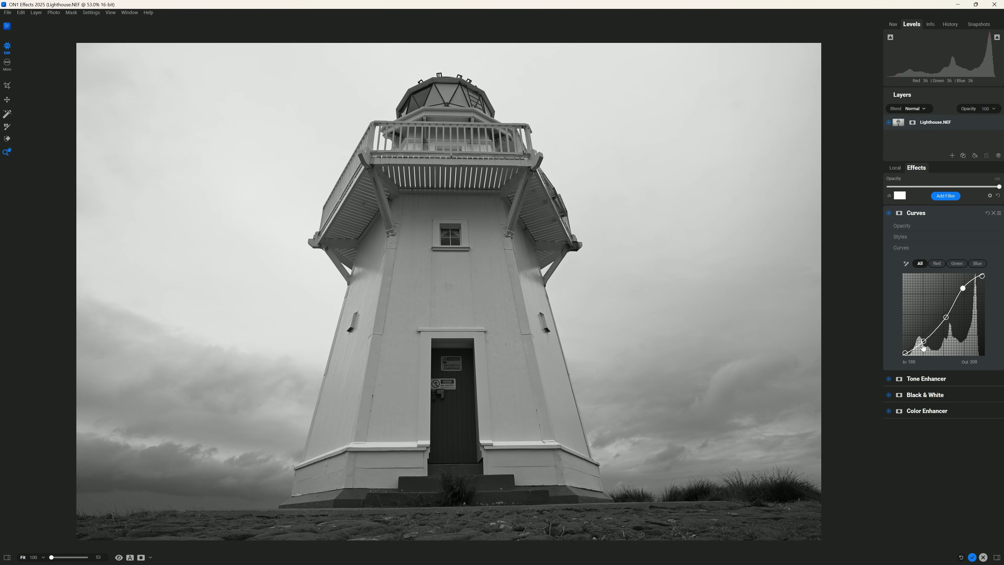
left_click_drag(923, 345, 944, 315)
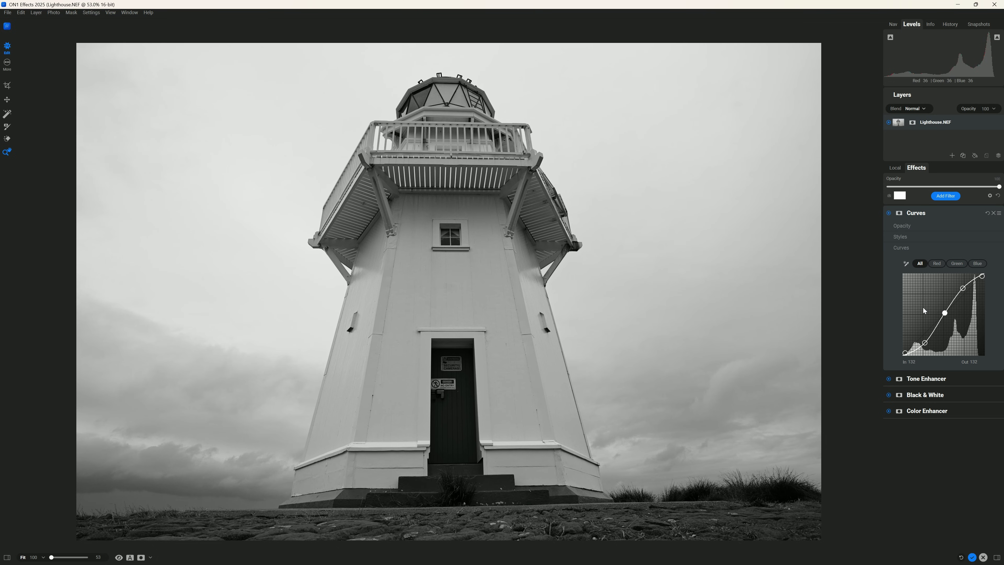
Compare the photo with and without Black & White, then delete that filter
left_click(888, 395)
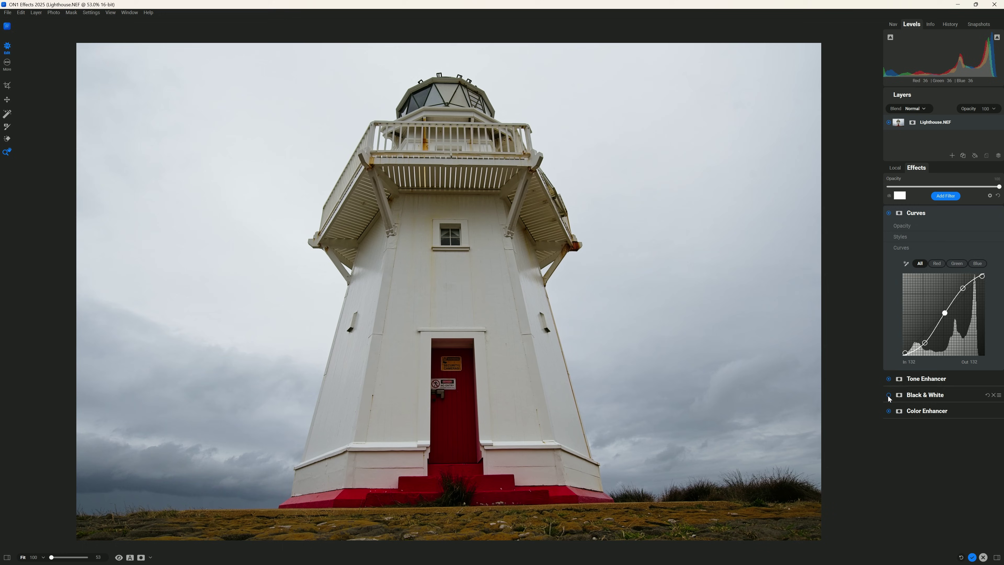
left_click(888, 395)
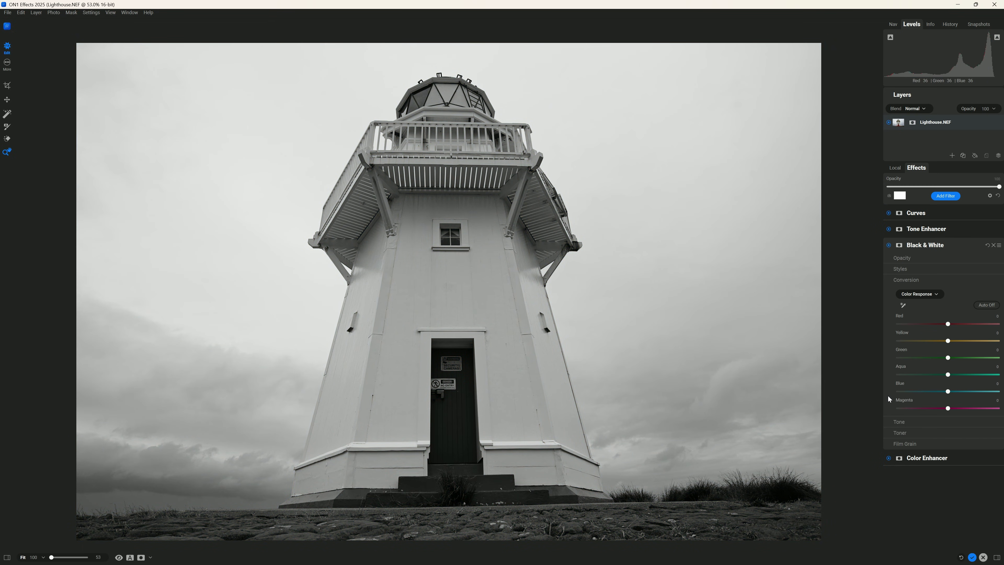
left_click(889, 245)
left_click(889, 246)
left_click(889, 245)
left_click(888, 246)
left_click(889, 245)
left_click(889, 245)
left_click(889, 245)
left_click(889, 245)
left_click(994, 245)
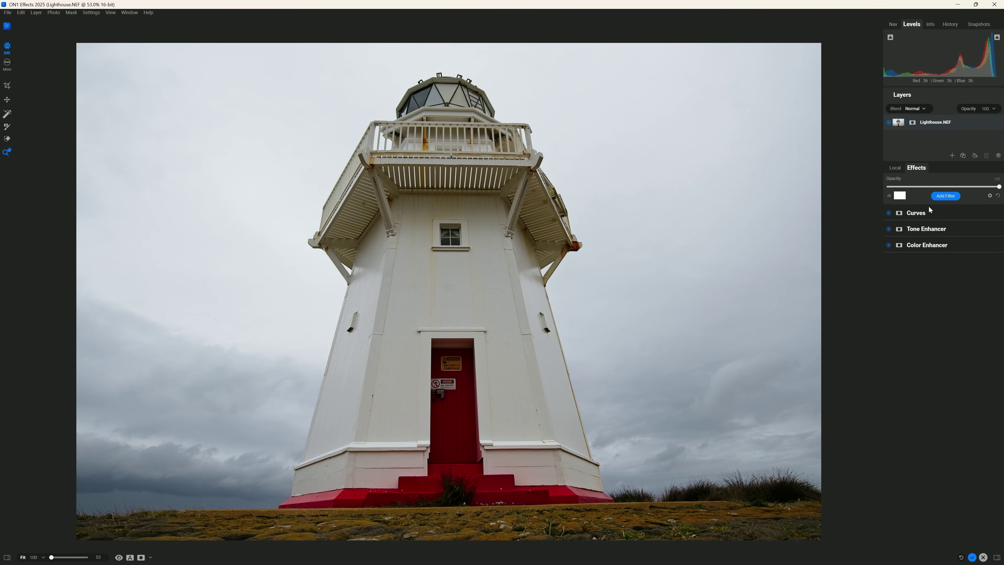
Add Edit Color sampled from the red steps, with Saturation -44 and Lightness -48
left_click(940, 196)
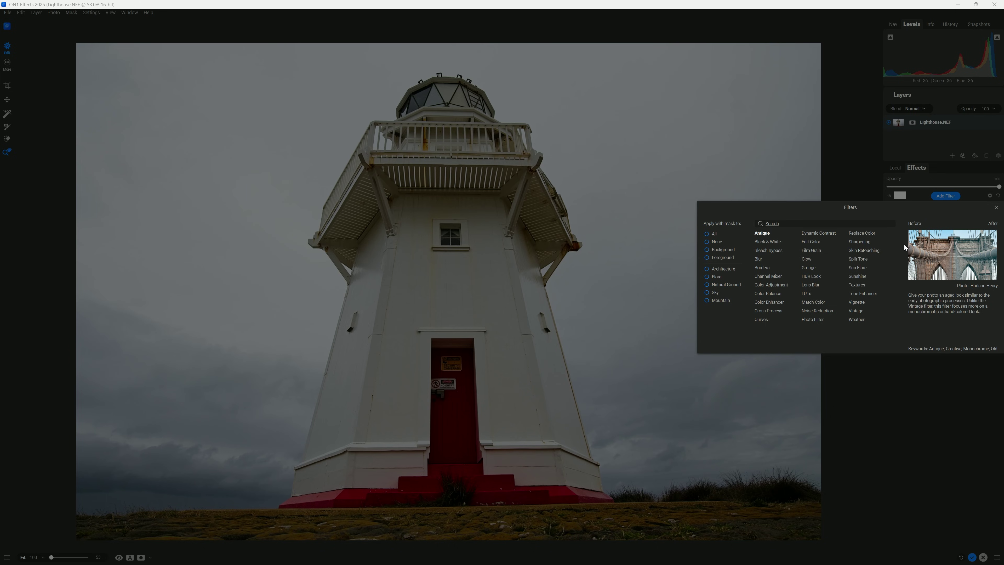
left_click(810, 241)
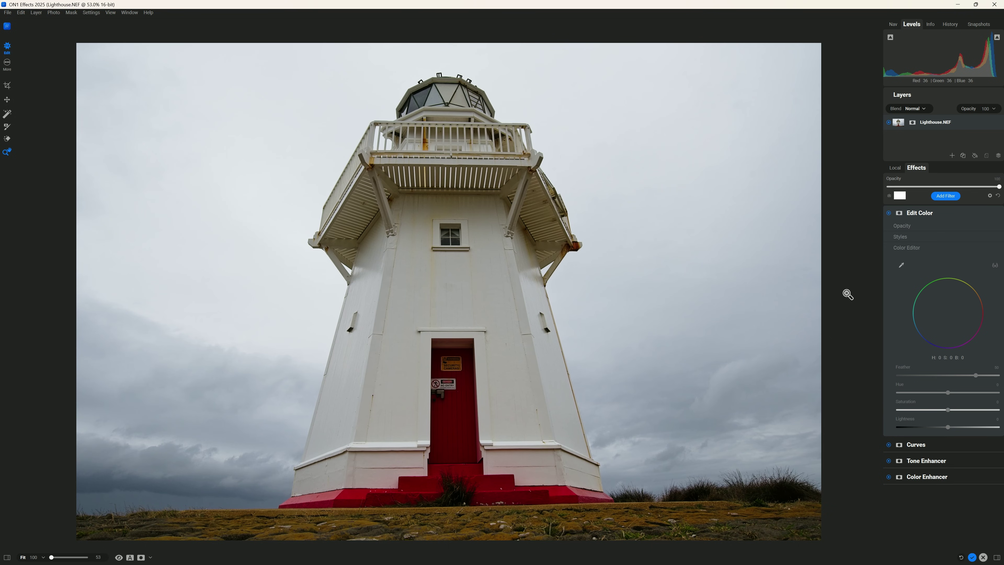
left_click(900, 265)
left_click(473, 469)
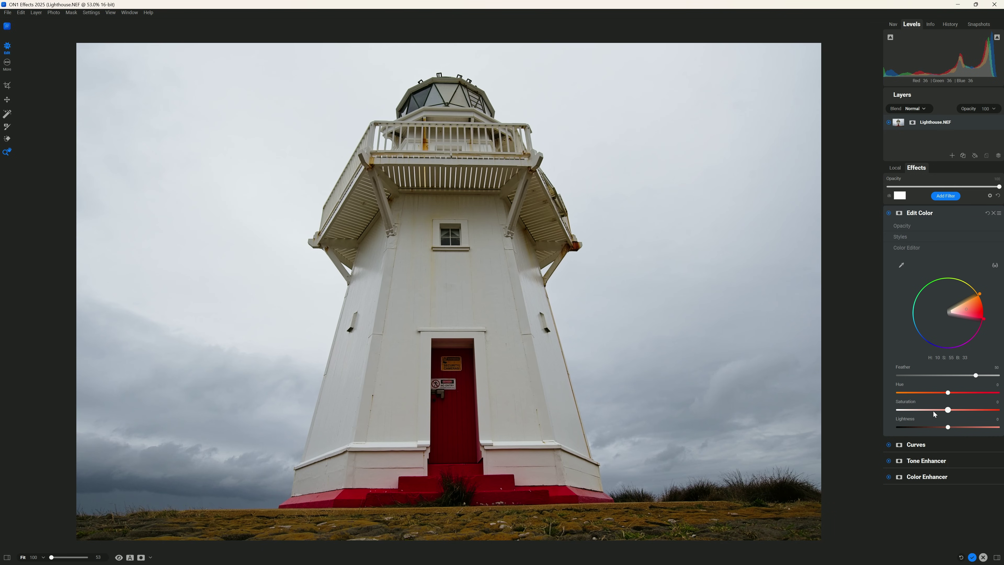
left_click(912, 412)
left_click(922, 427)
left_click(908, 427)
Add a second Edit Color sampled from yellow tones, checking its mask, and lower Saturation and Lightness
left_click(945, 196)
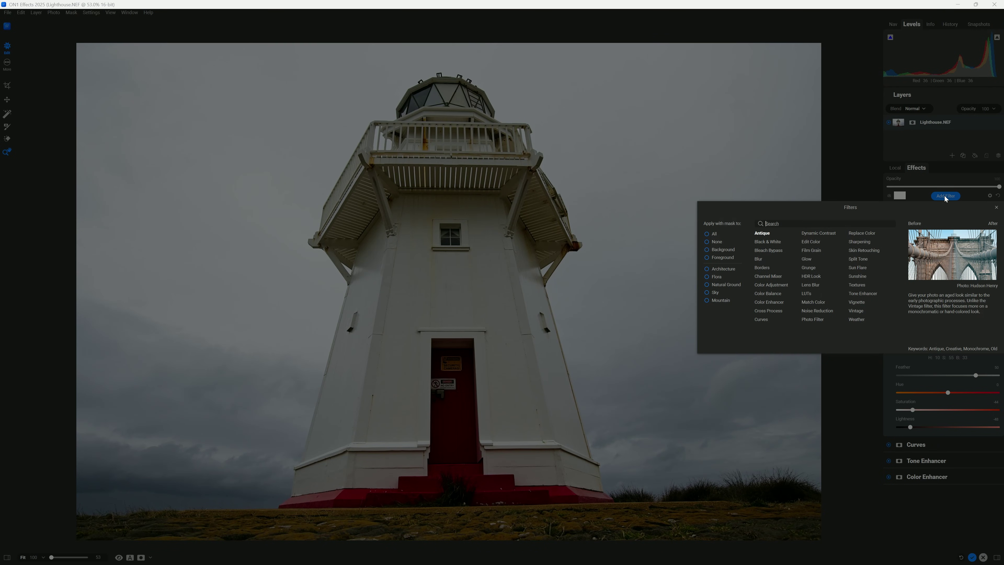
left_click(809, 242)
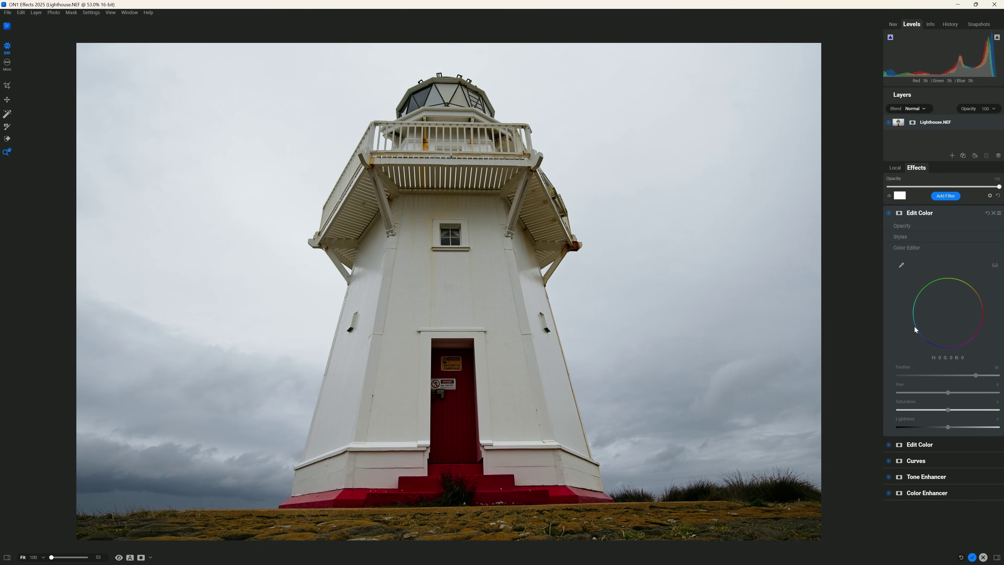
left_click(901, 265)
left_click(692, 516)
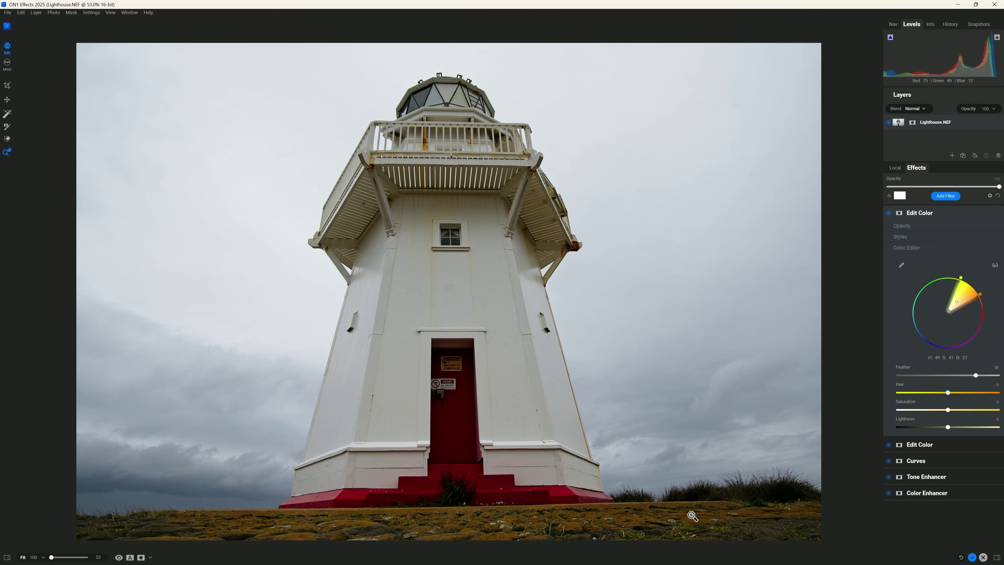
left_click(995, 266)
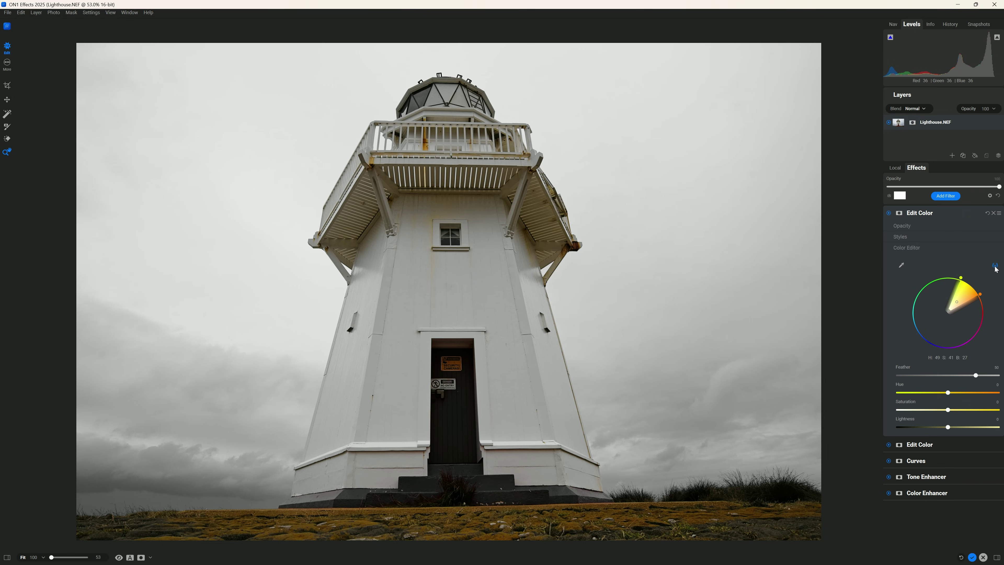
left_click(994, 265)
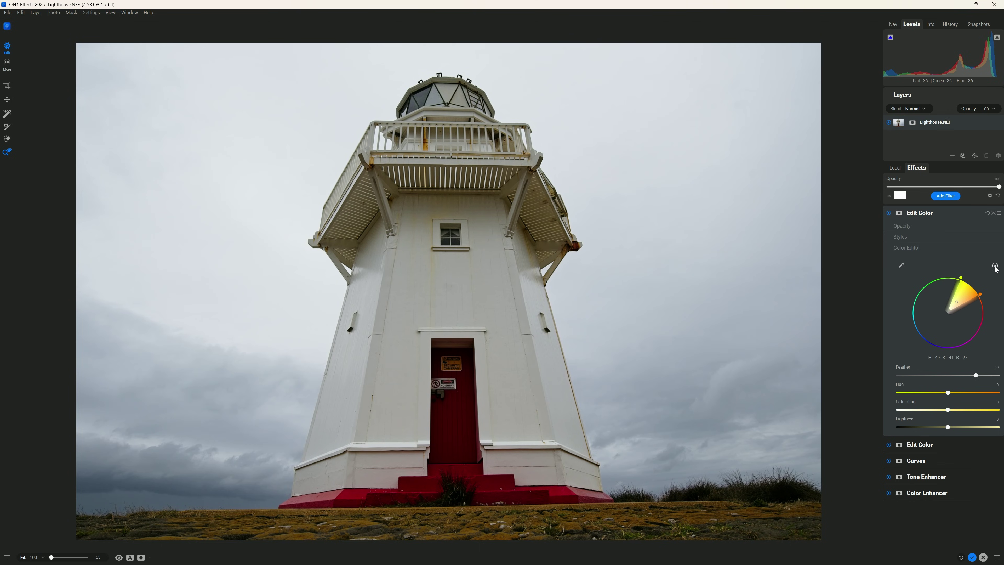
left_click(995, 266)
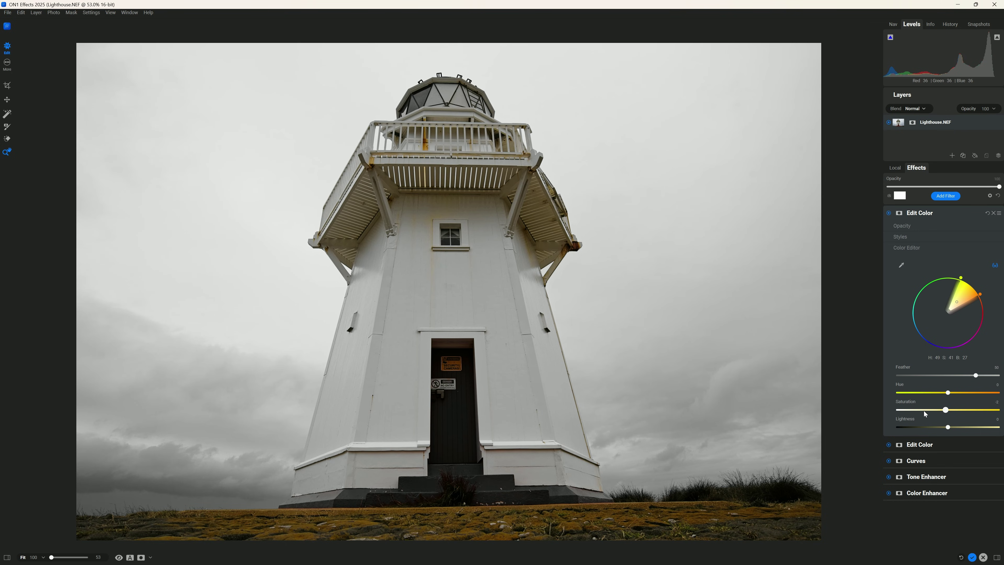
left_click_drag(913, 411, 897, 411)
left_click_drag(945, 429, 937, 430)
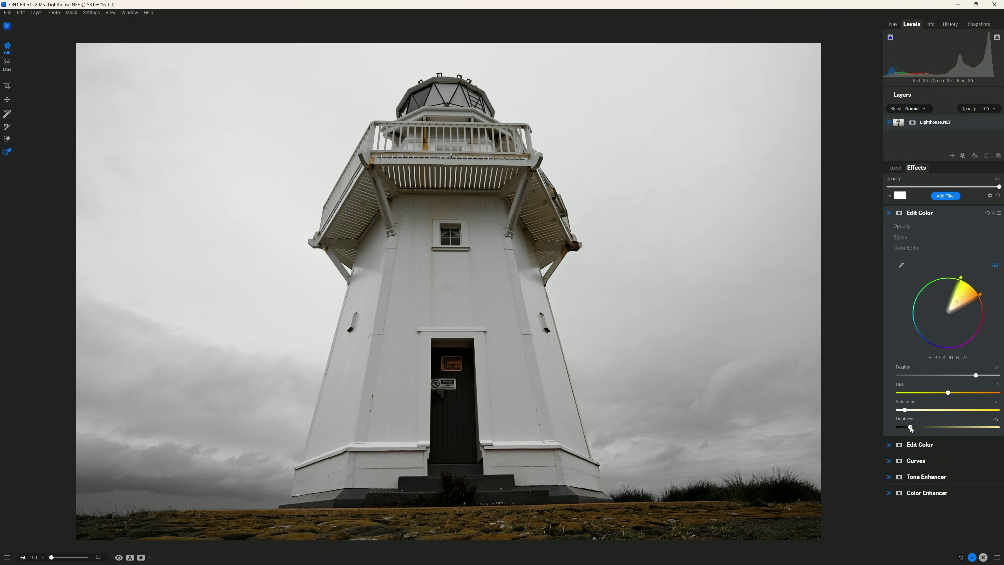
left_click(994, 264)
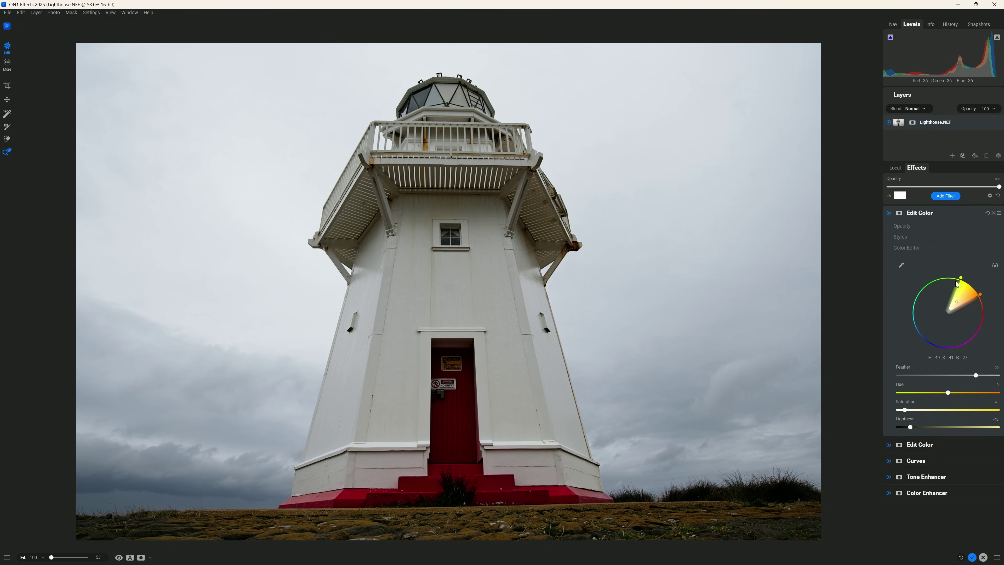
key("p")
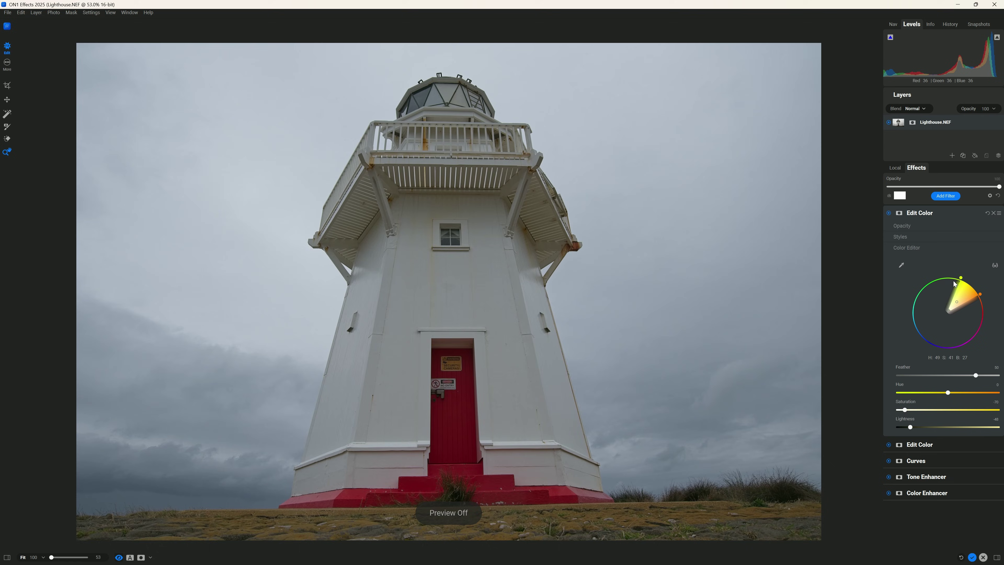
key("p")
key("p")
key("p")
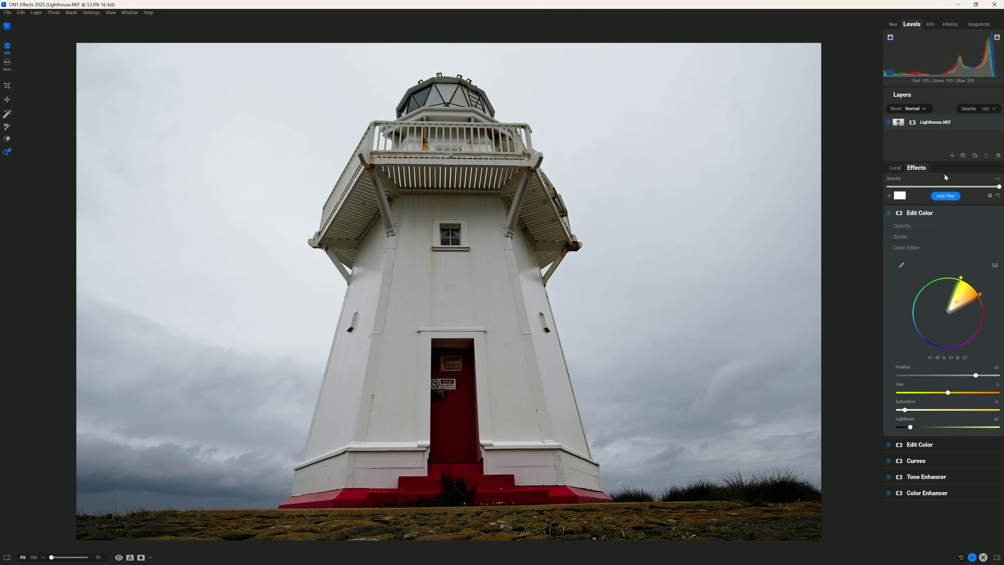
Add a Grunge filter with Grunge Amount set to 34 and the Glow Amount raised
left_click(946, 196)
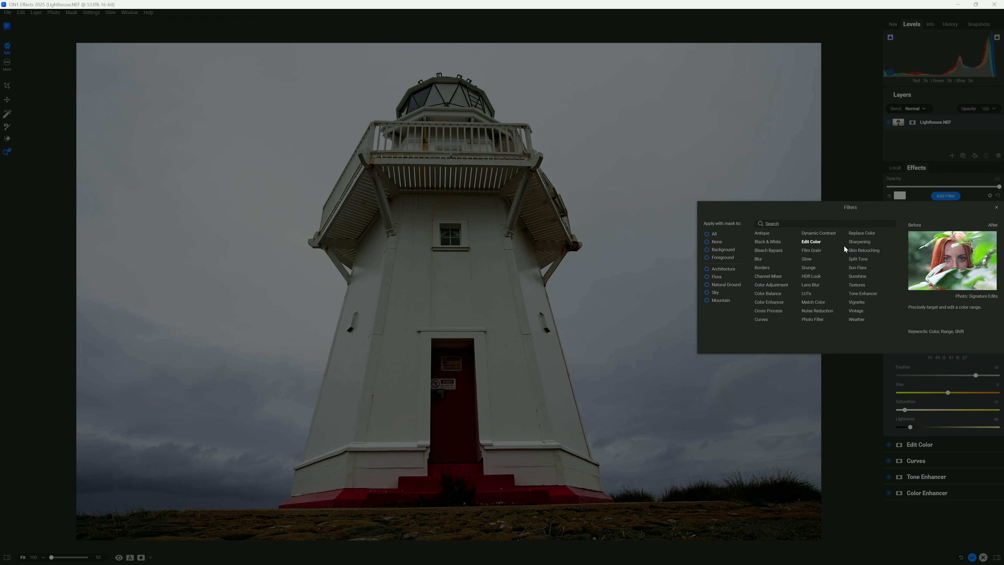
left_click(808, 267)
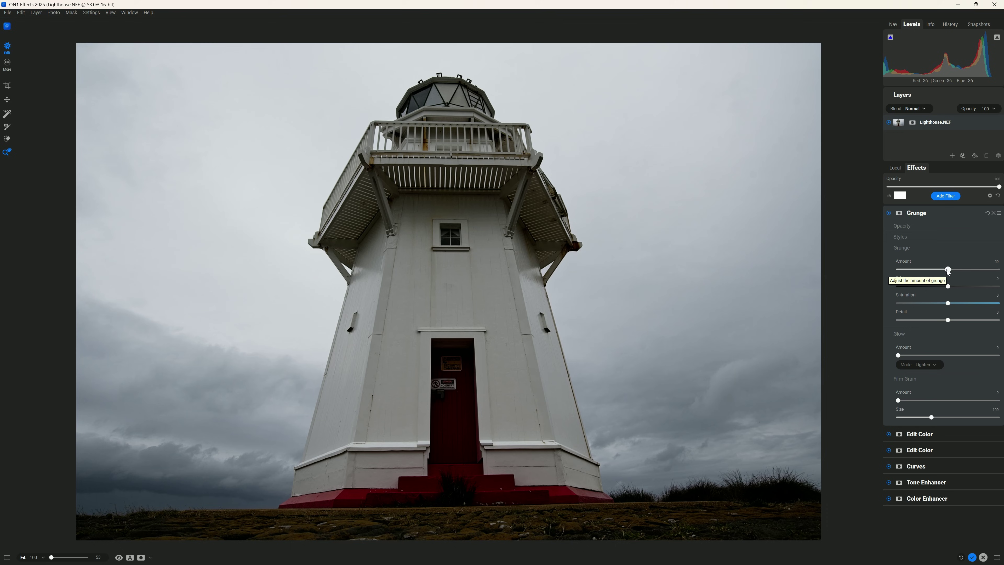
mouse_move(948, 270)
left_mouse_down()
mouse_move(981, 269)
mouse_move(923, 269)
mouse_move(959, 269)
mouse_move(932, 269)
left_mouse_up()
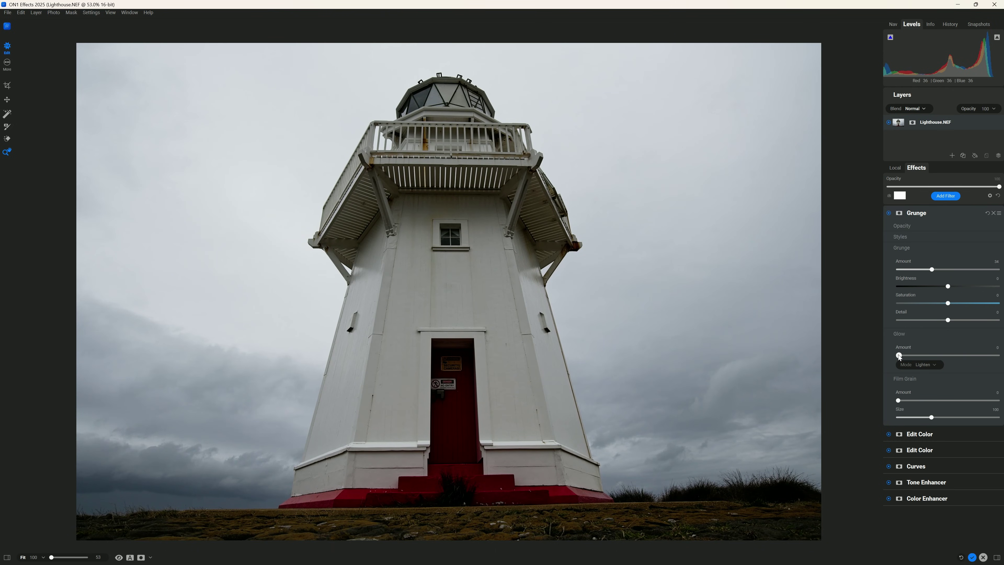
left_click_drag(915, 355, 942, 356)
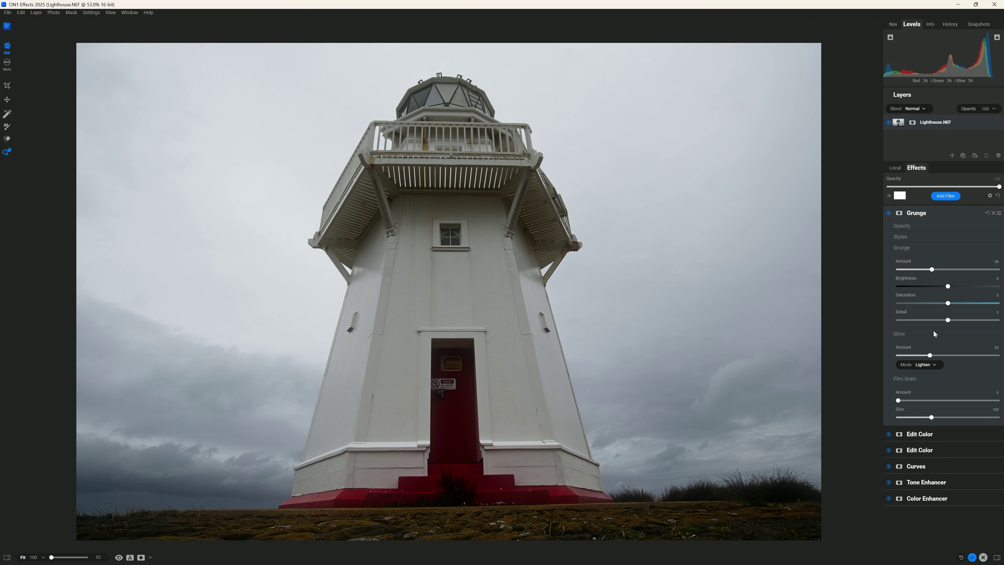
Add a Sun Flare filter with Amount 60 and Sunshine Warmth -14
left_click(943, 196)
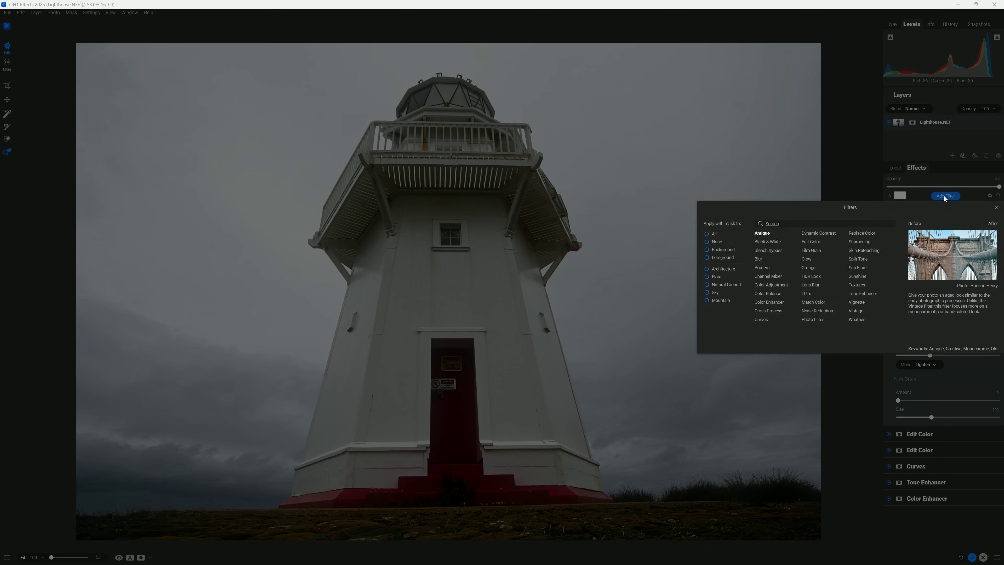
left_click(856, 268)
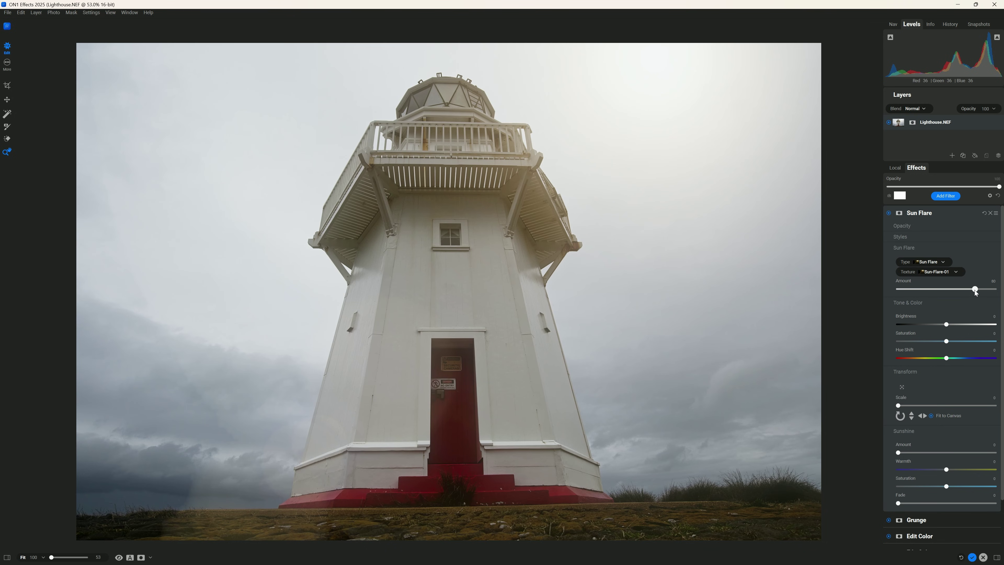
left_click_drag(963, 289, 952, 290)
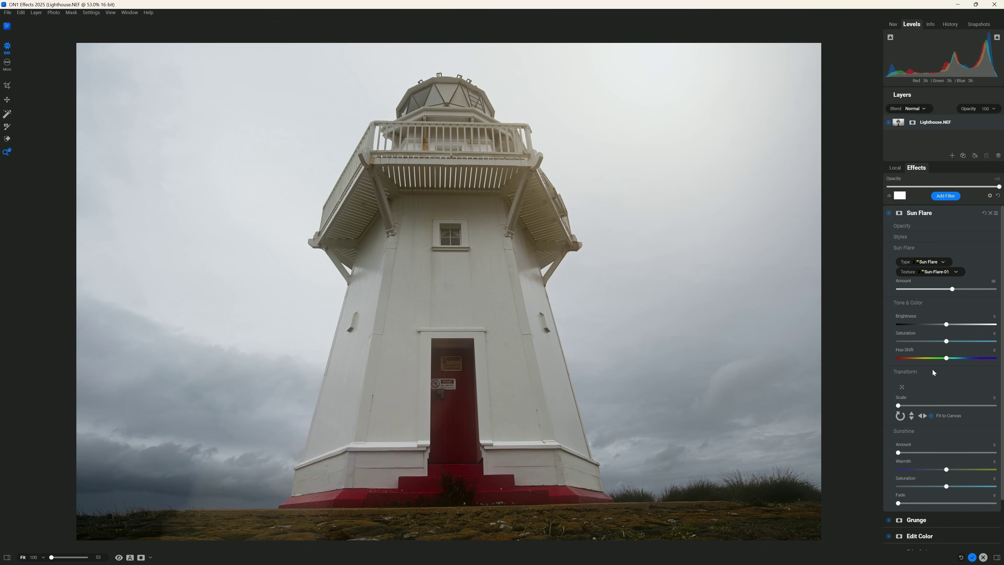
left_click_drag(946, 468, 935, 469)
Add a Warm Concrete Subtle texture at 50 opacity and brightness -16
left_click(943, 196)
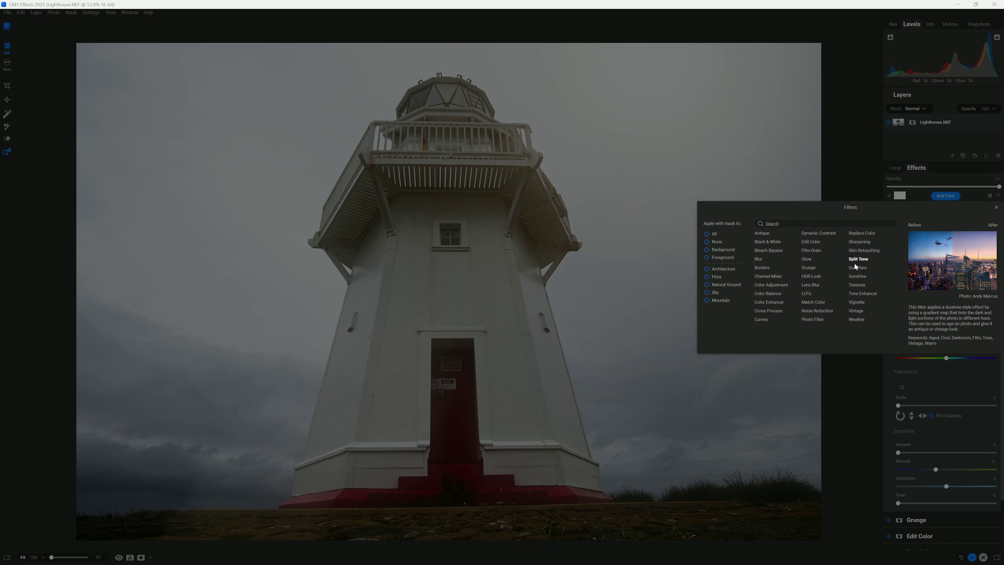
left_click(856, 284)
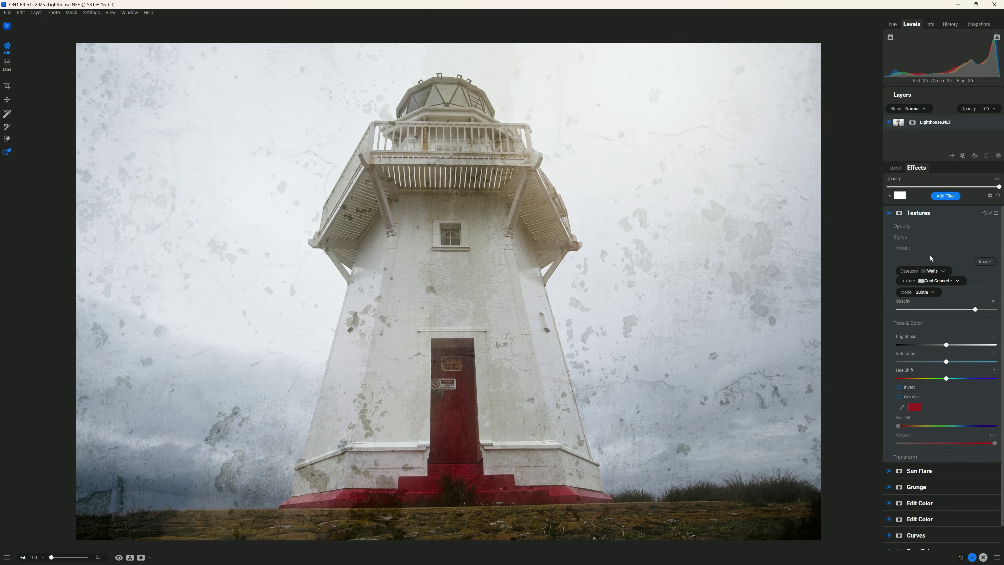
left_click(908, 238)
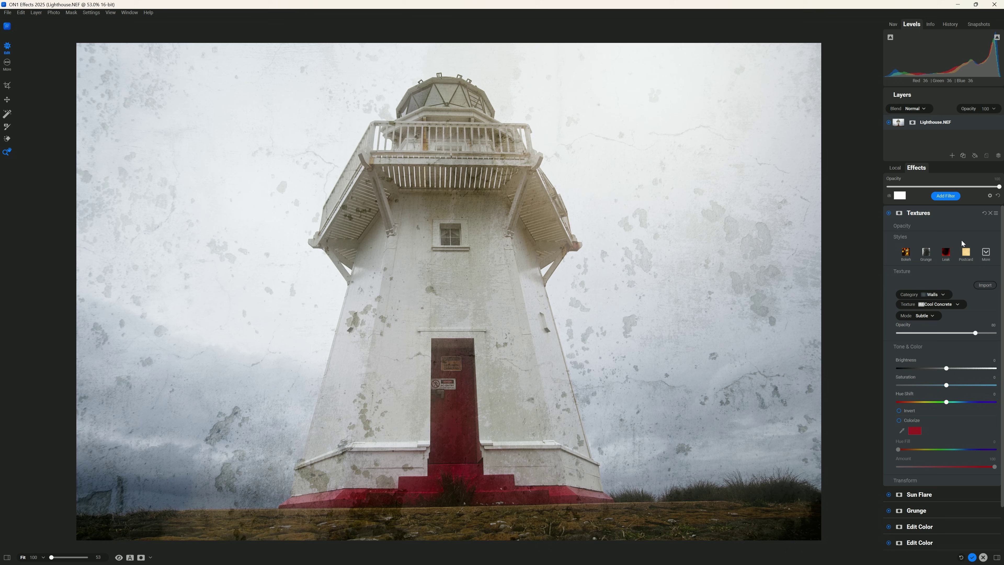
left_click(985, 255)
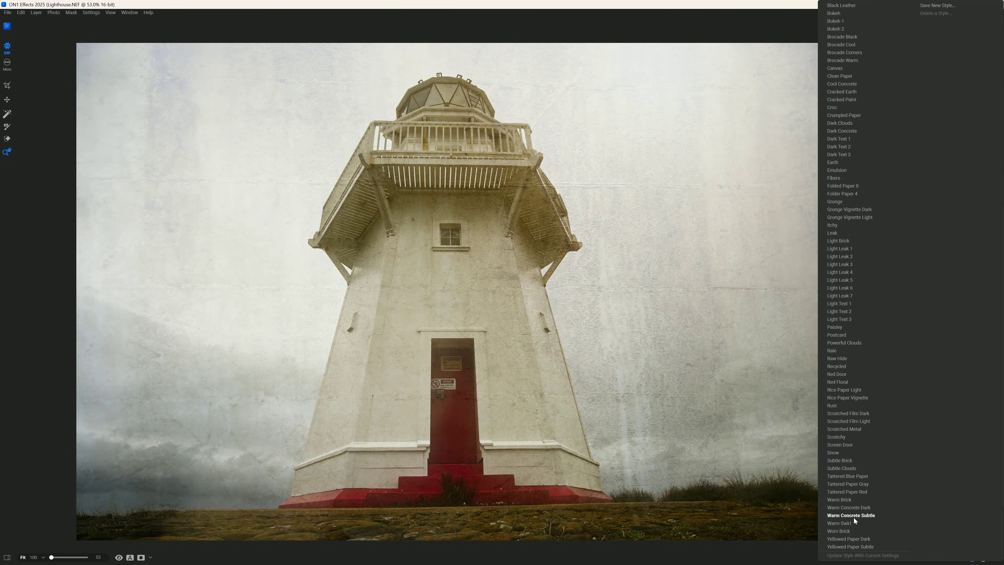
left_click(853, 516)
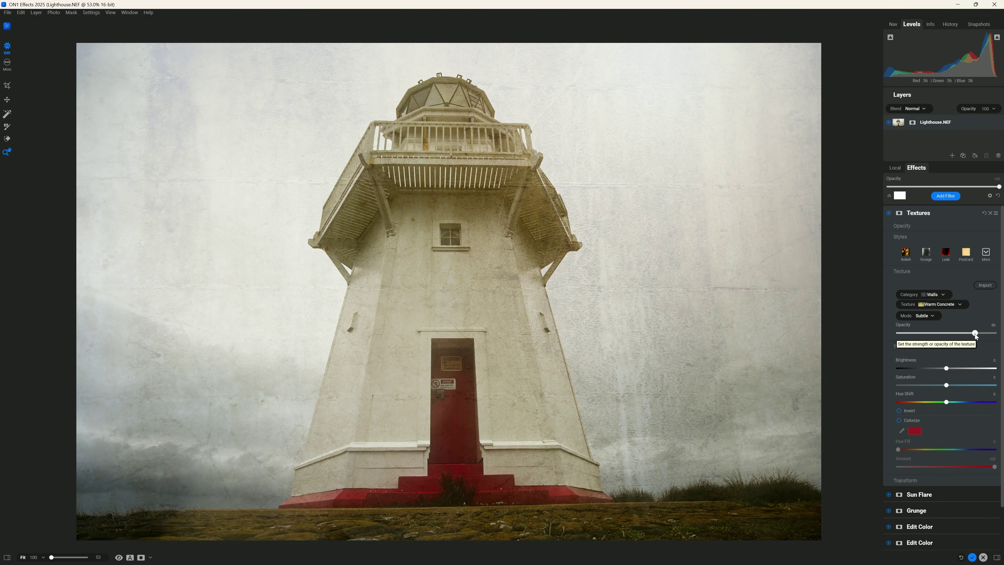
left_click_drag(975, 335, 933, 338)
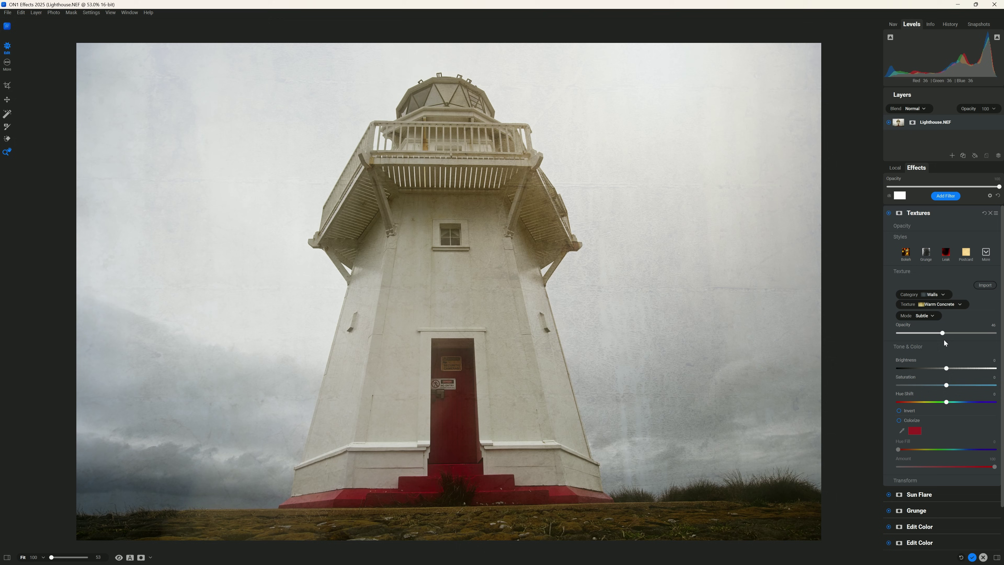
mouse_move(946, 368)
left_mouse_down()
mouse_move(920, 370)
mouse_move(964, 366)
mouse_move(944, 370)
left_mouse_up()
Add a Vignette filter with size 41 and brightness -48 to darken the edges
left_click(946, 197)
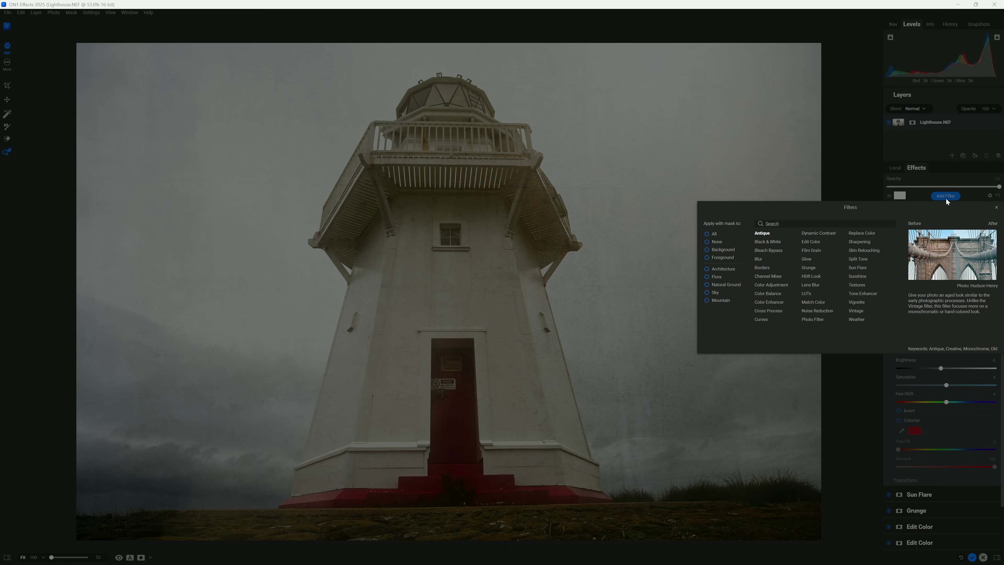
left_click(860, 304)
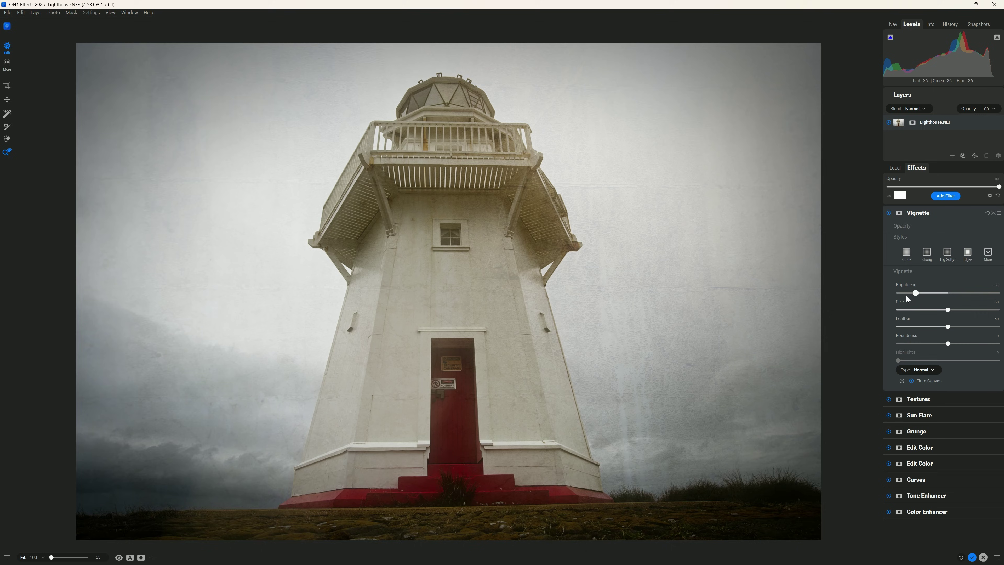
left_click_drag(906, 296, 889, 296)
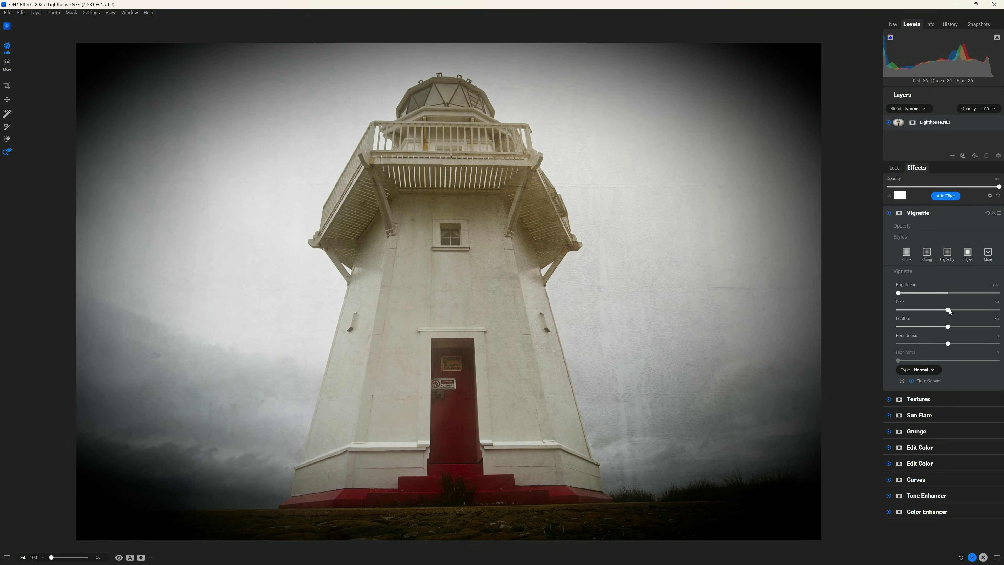
left_click_drag(948, 311, 937, 345)
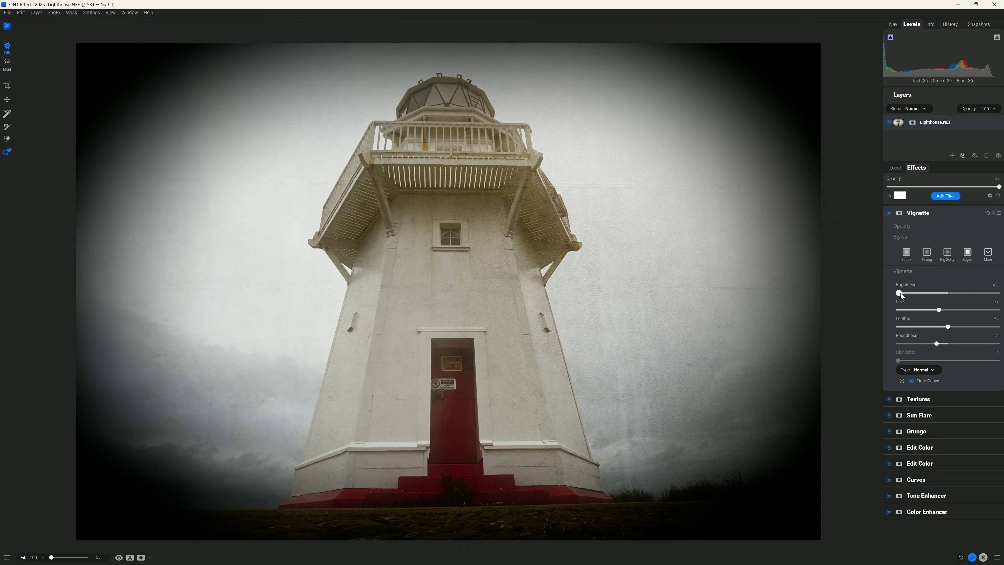
left_click_drag(900, 292, 923, 301)
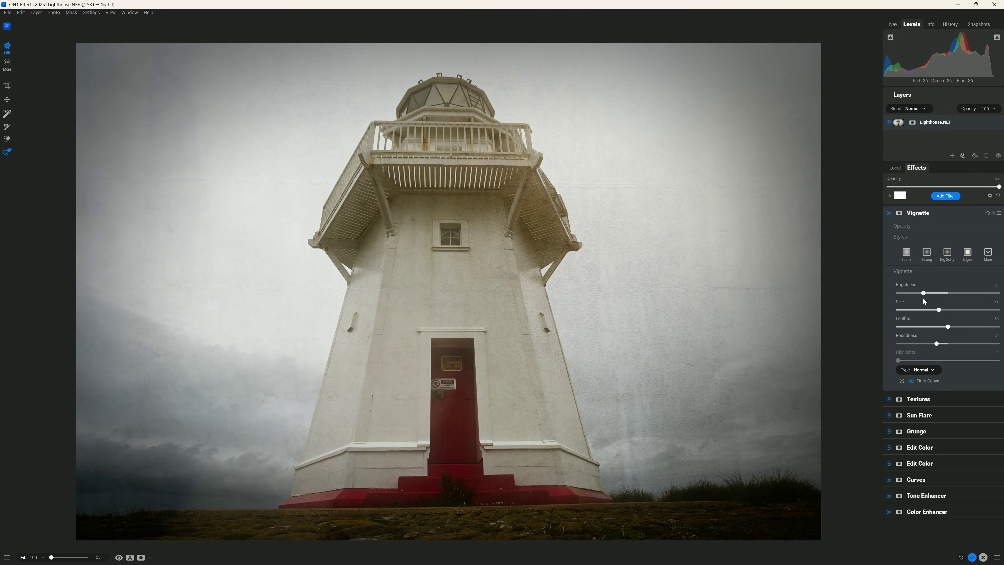
left_click(924, 298)
key("p")
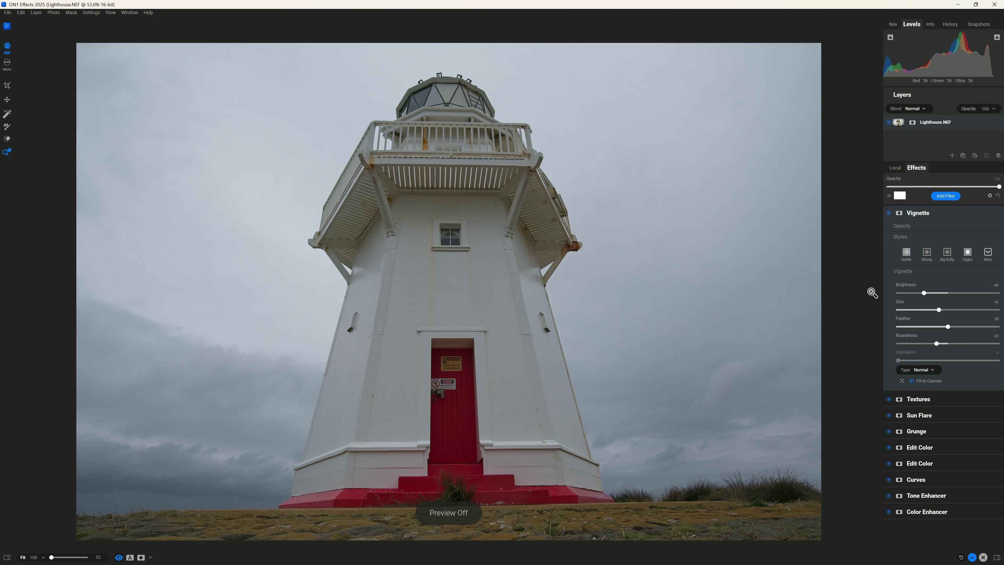
key("p")
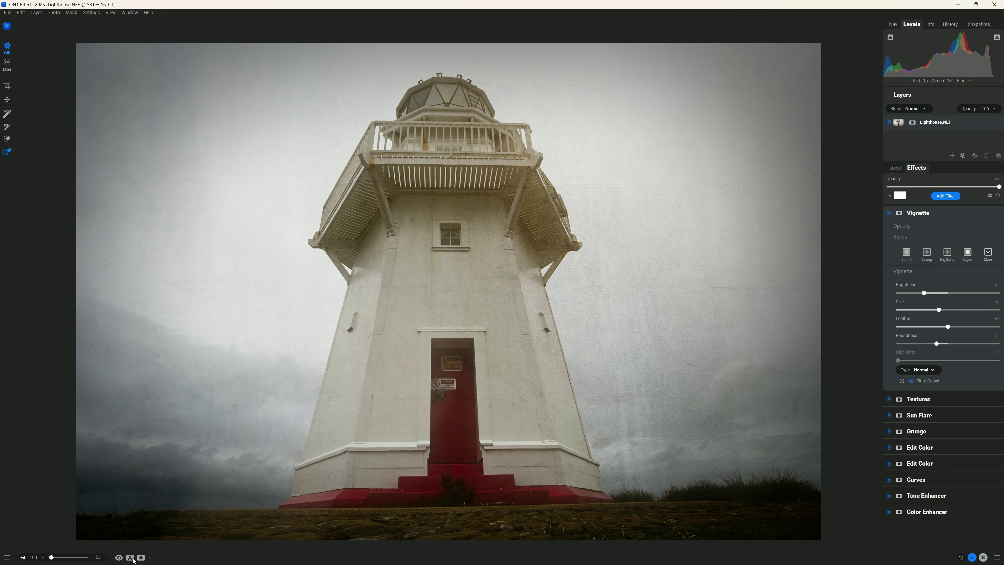
left_click(132, 557)
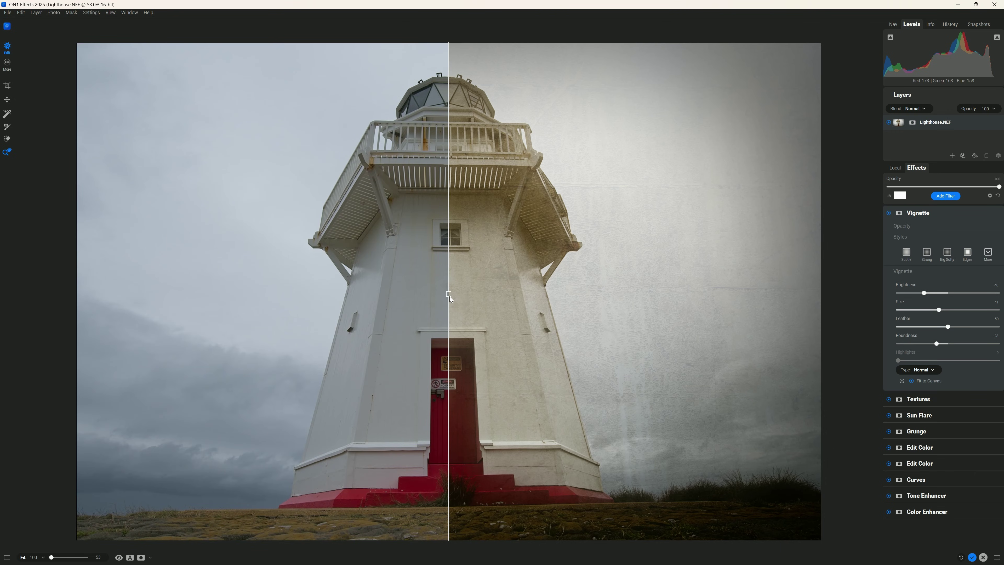
left_click_drag(572, 299, 139, 325)
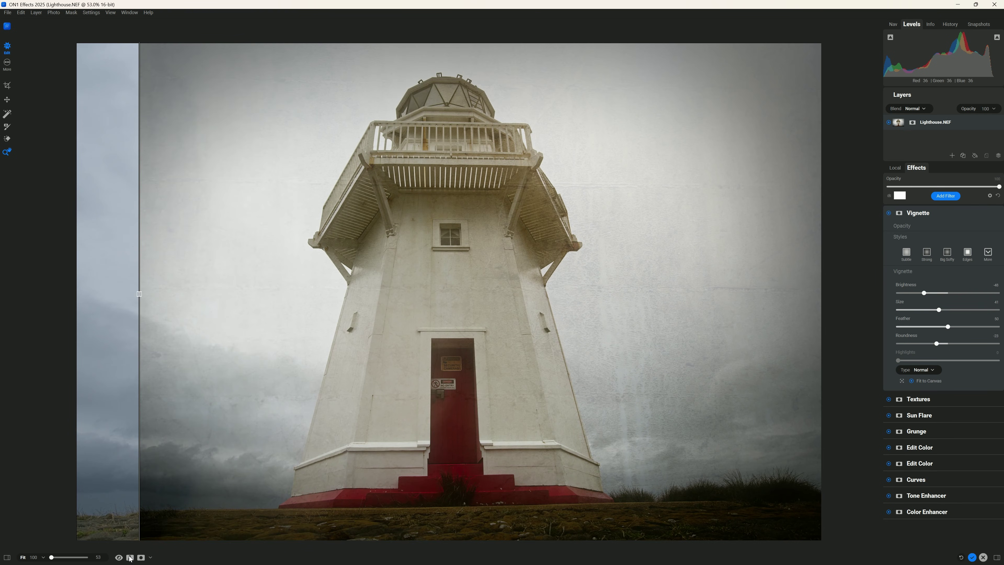
left_click(129, 558)
left_click(118, 557)
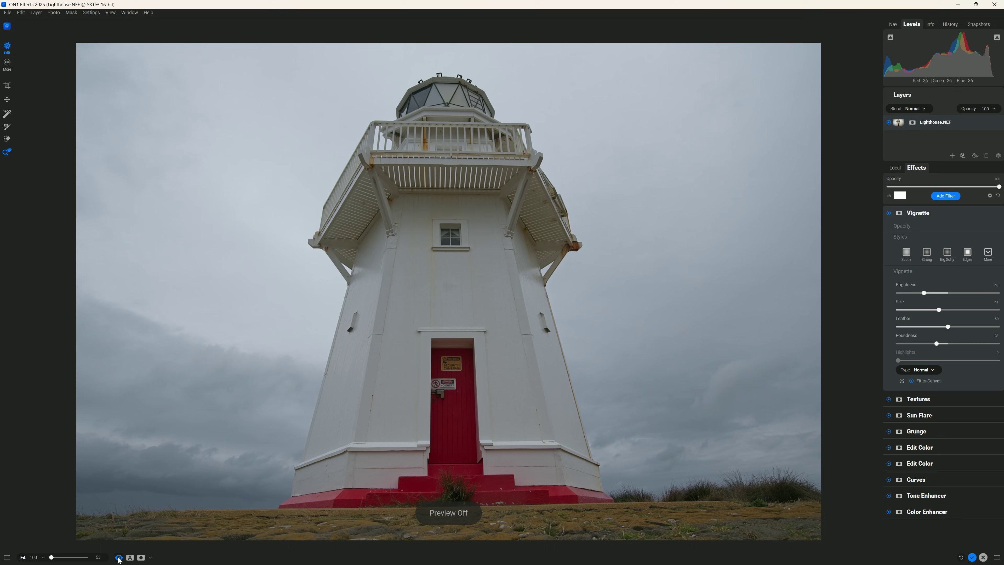
left_click(118, 558)
left_click(118, 558)
left_click(119, 557)
left_click(118, 557)
left_click(119, 558)
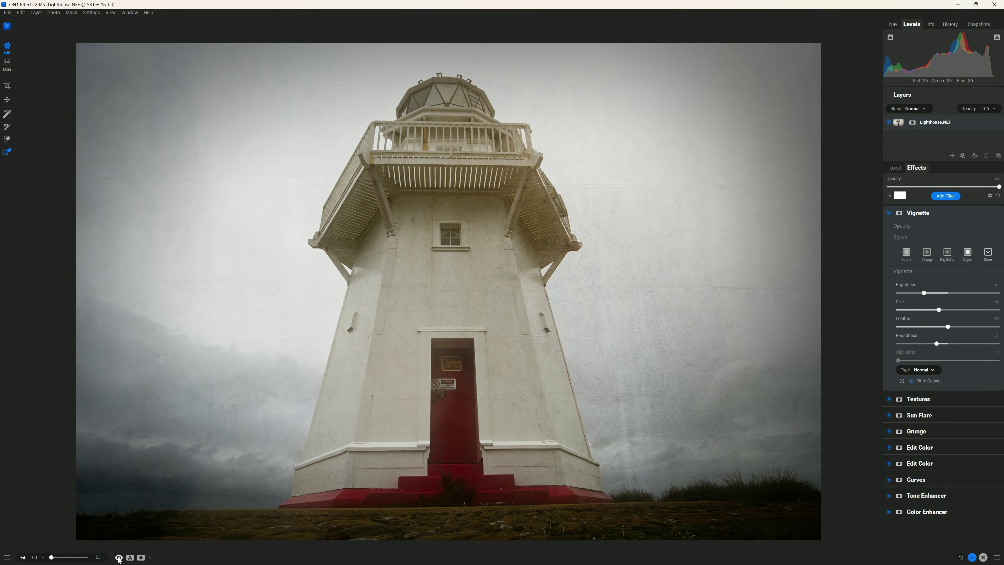
left_click(119, 557)
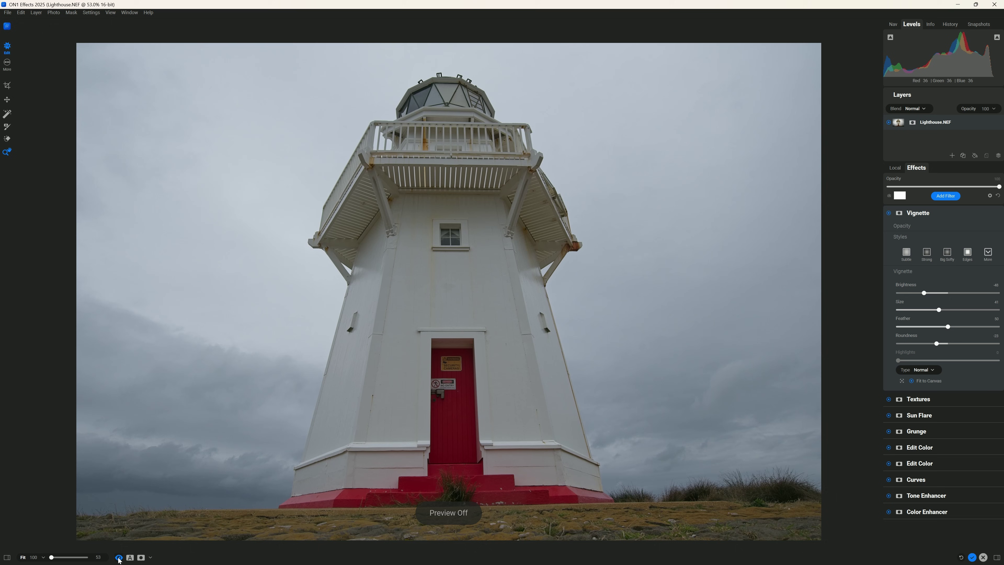
left_click(119, 558)
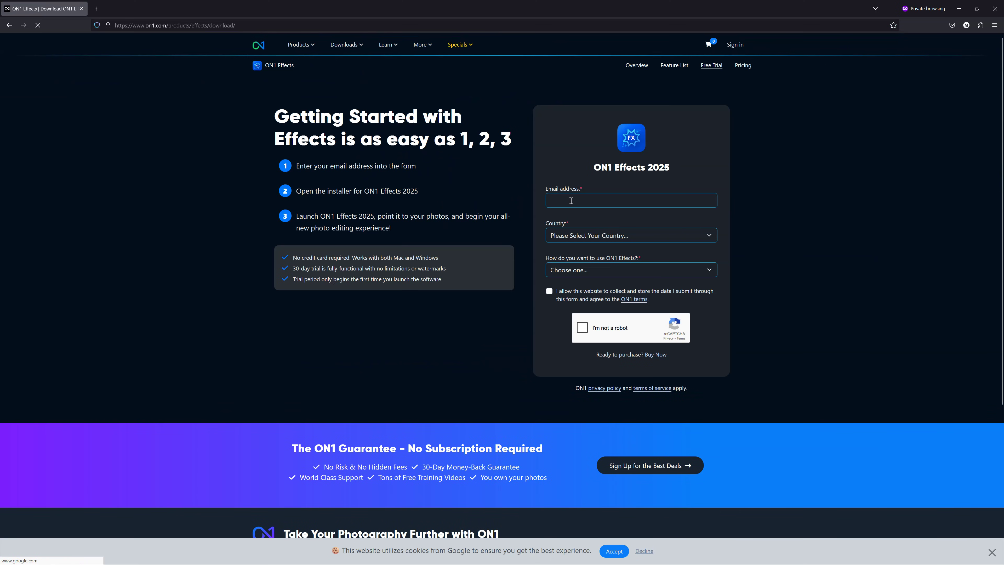
Enter an example e-mail address in the download form's Email field, correcting a typo
left_click(573, 200)
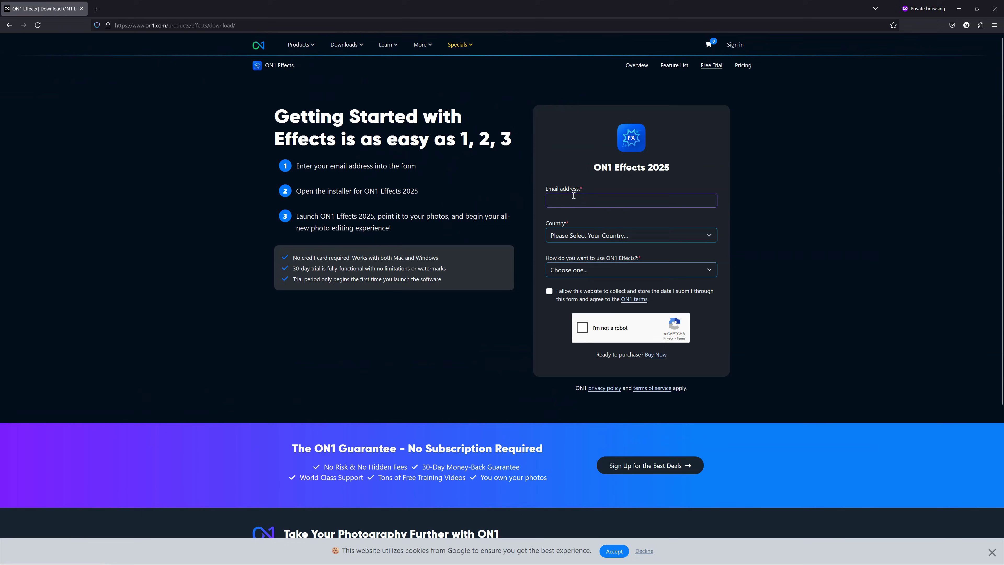
type("YOUREMM")
key("BackSpace")
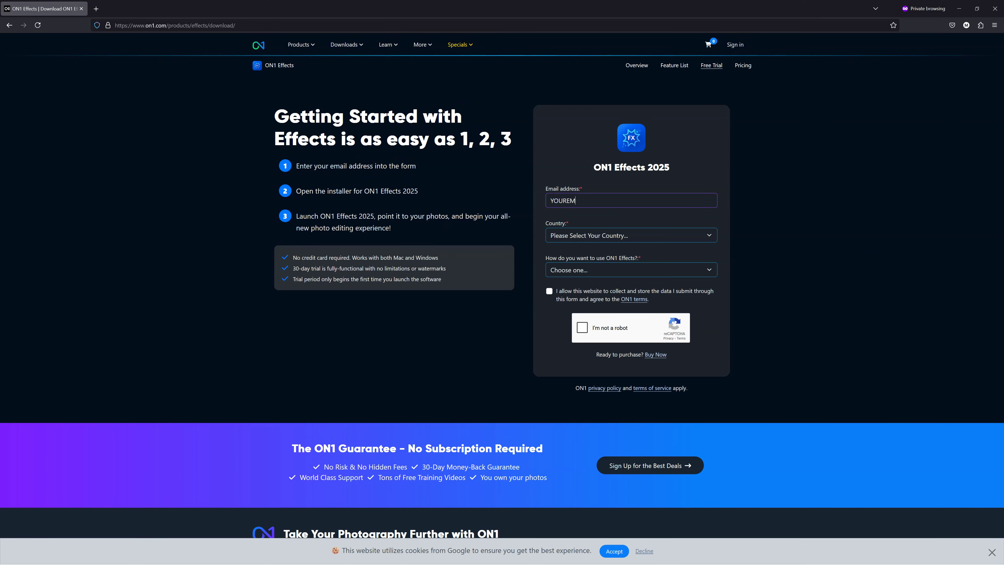
type("AILL@HERE.CO")
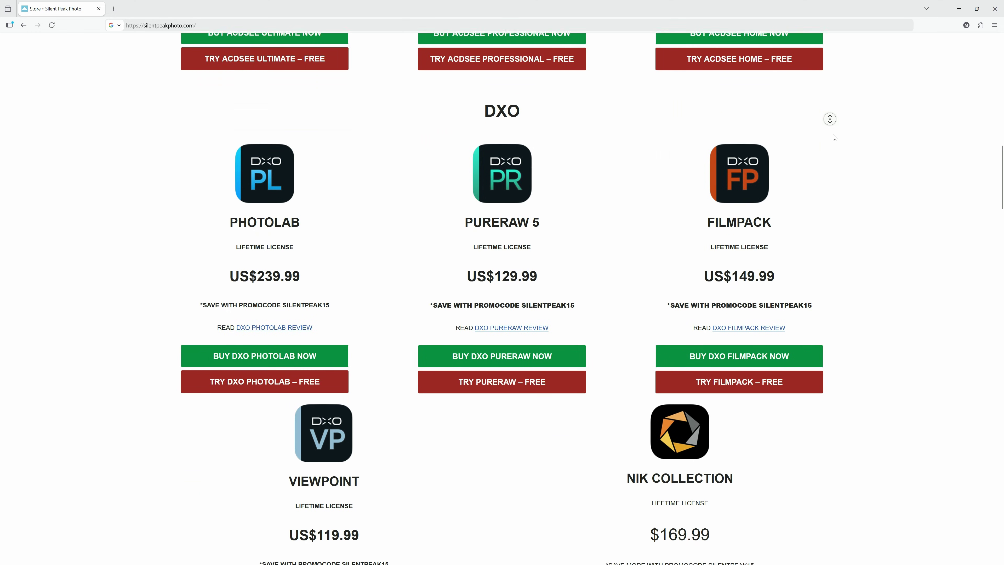
Scroll down the store page past the ON1, Skylum and Adobe rows to the Topaz products
scroll(833, 137, "down", 3)
scroll(834, 137, "down", 10)
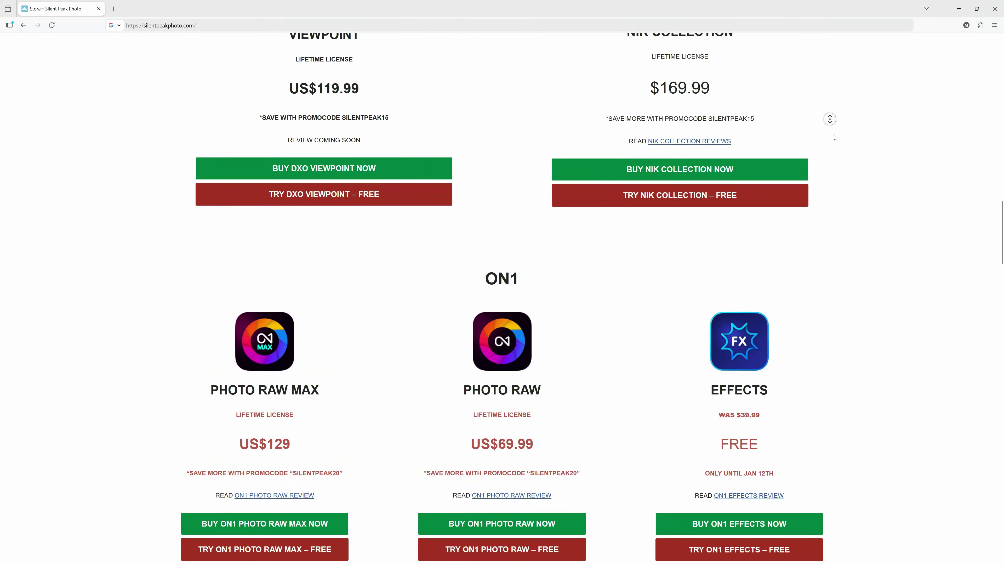
scroll(833, 137, "down", 15)
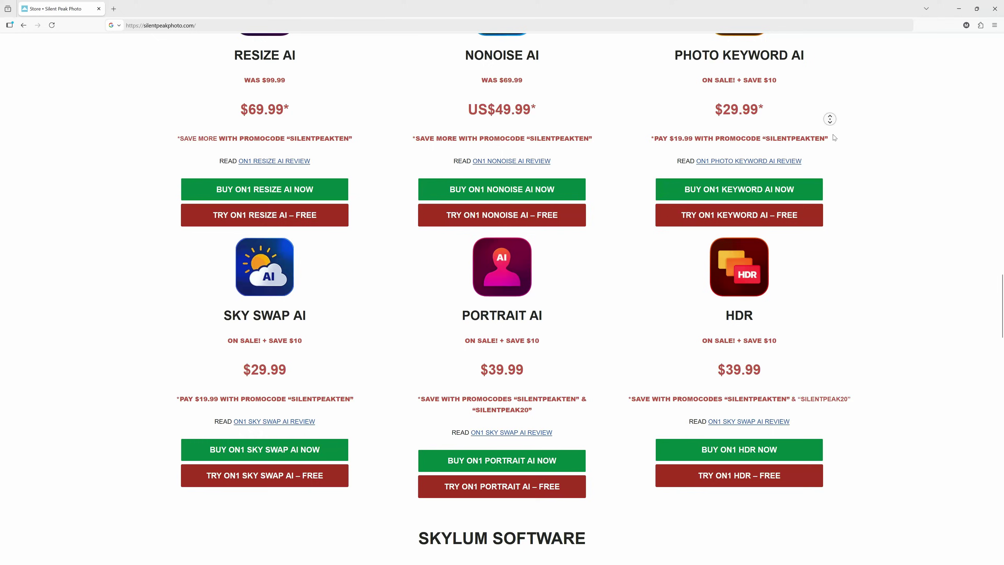
scroll(834, 137, "down", 15)
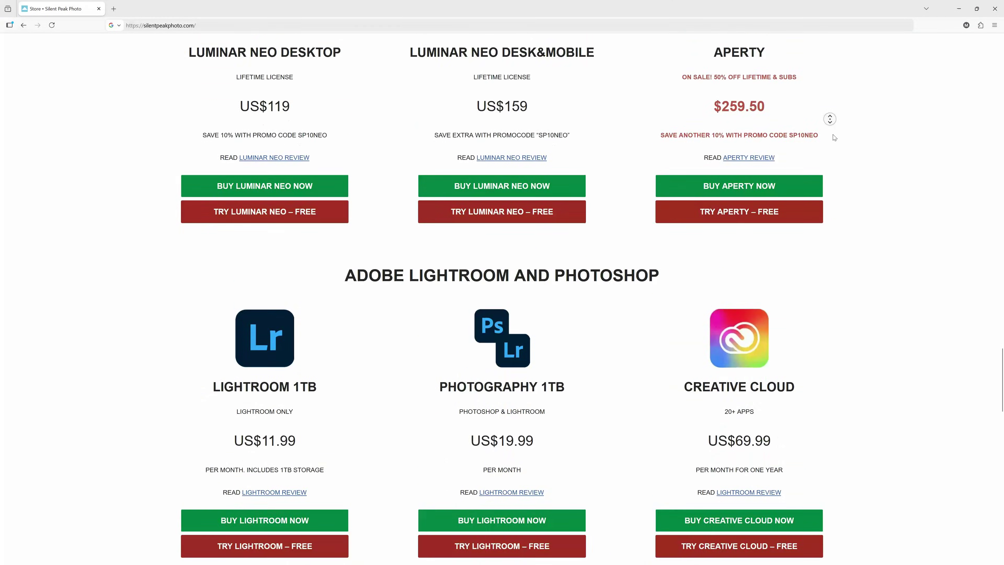
scroll(834, 138, "down", 15)
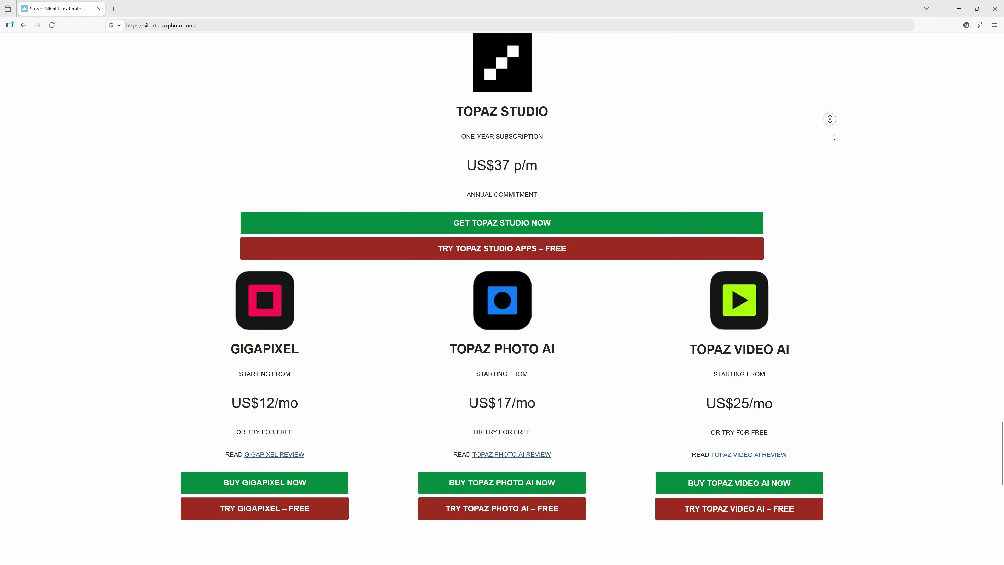
scroll(833, 137, "down", 10)
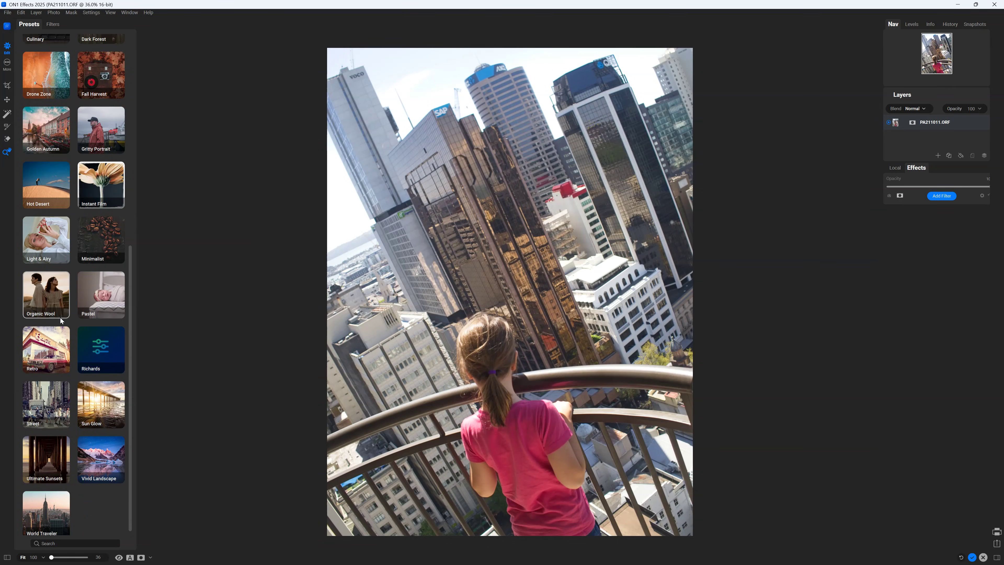
Try World Traveler presets WT1 through WT5 on the city photo, settling on WT6
left_click(53, 516)
left_click(61, 132)
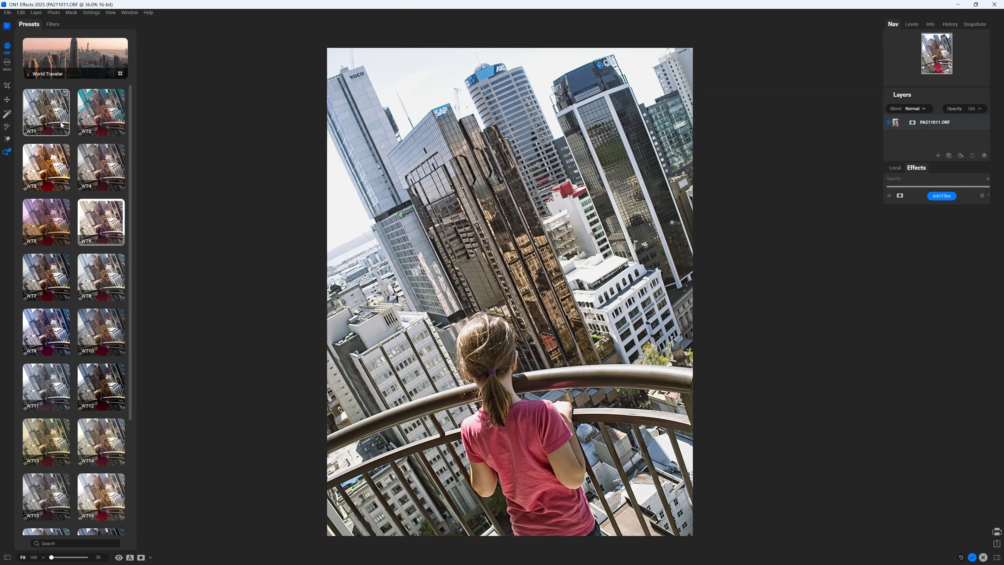
left_click(100, 123)
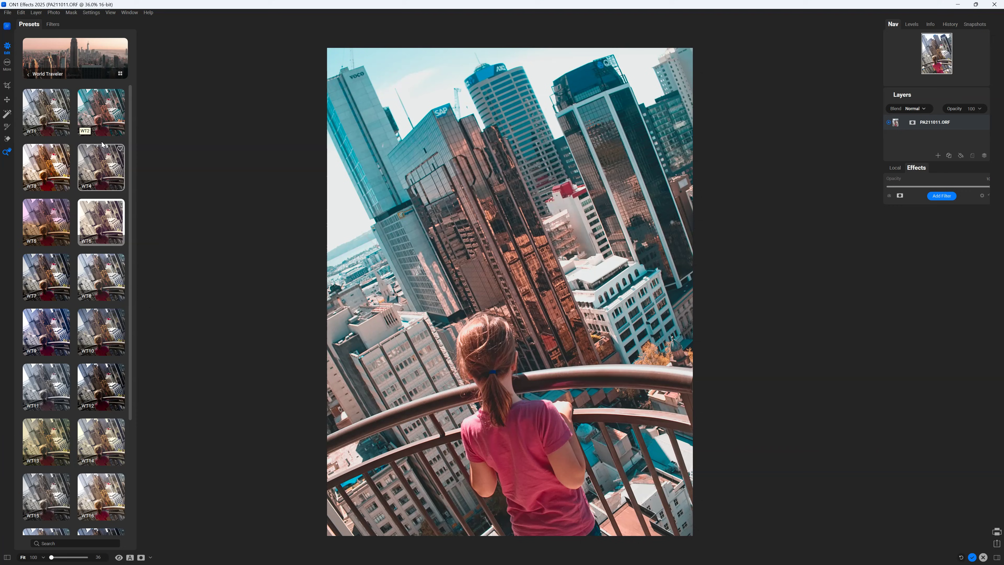
left_click(96, 158)
left_click(49, 166)
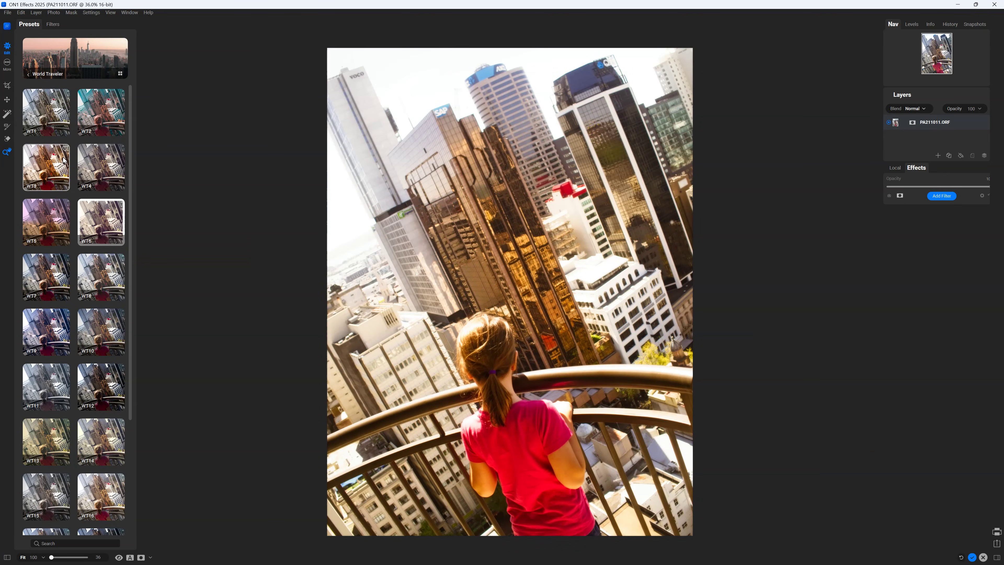
left_click(53, 217)
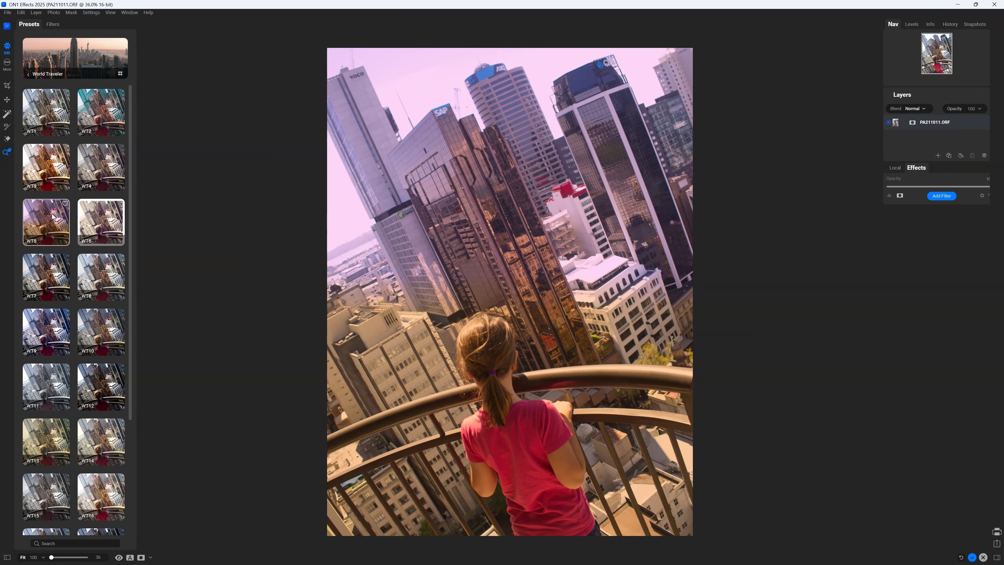
left_click(94, 220)
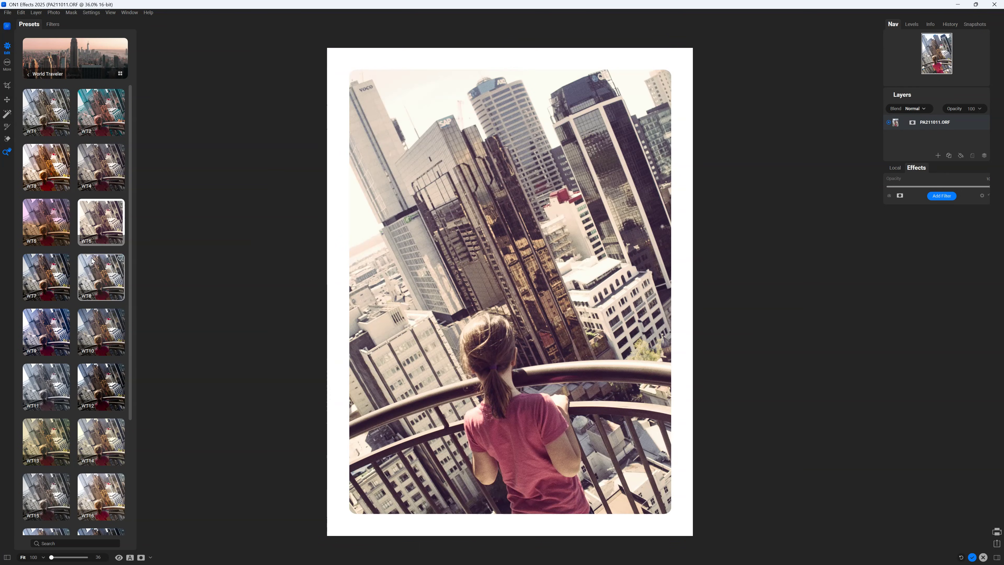